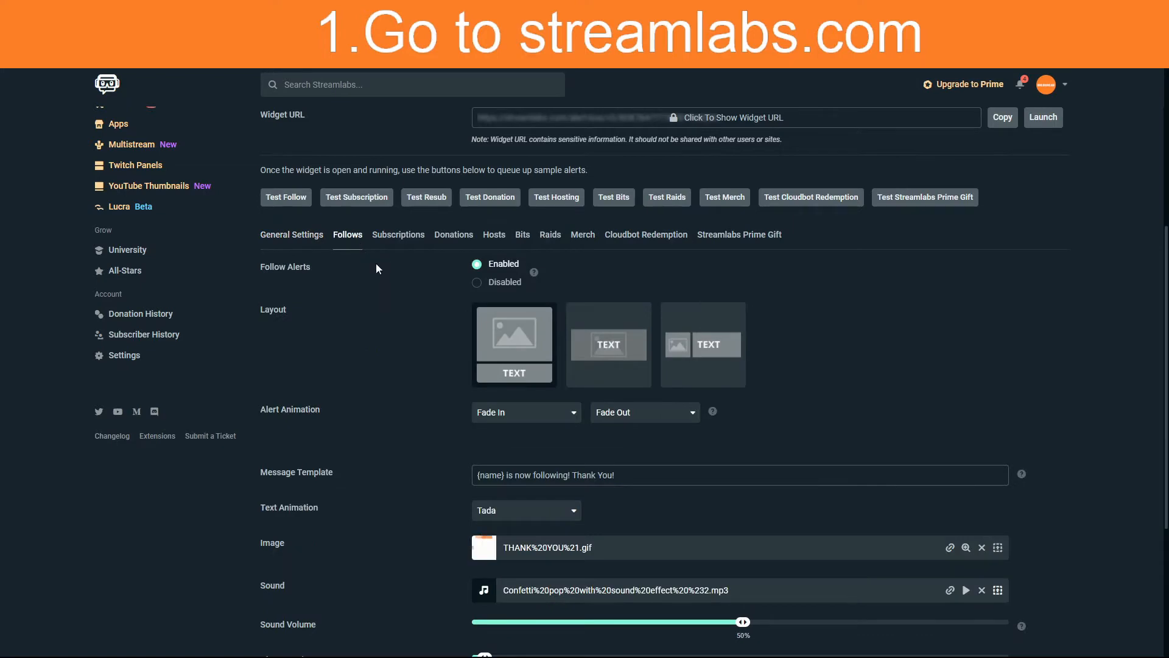
Step: Look through the Alert Box settings for subscription alerts and donation alerts
{"action": "scroll", "coordinate": [393, 242], "scroll_direction": "up", "scroll_amount": 5}
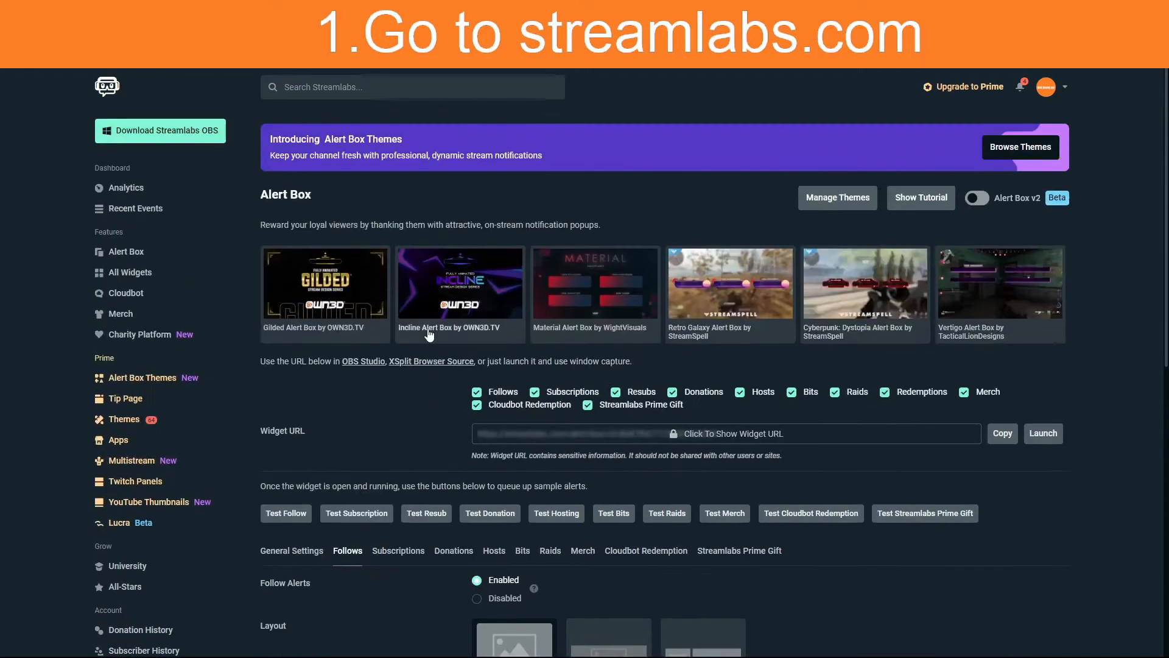
{"action": "scroll", "coordinate": [412, 452], "scroll_direction": "down", "scroll_amount": 3}
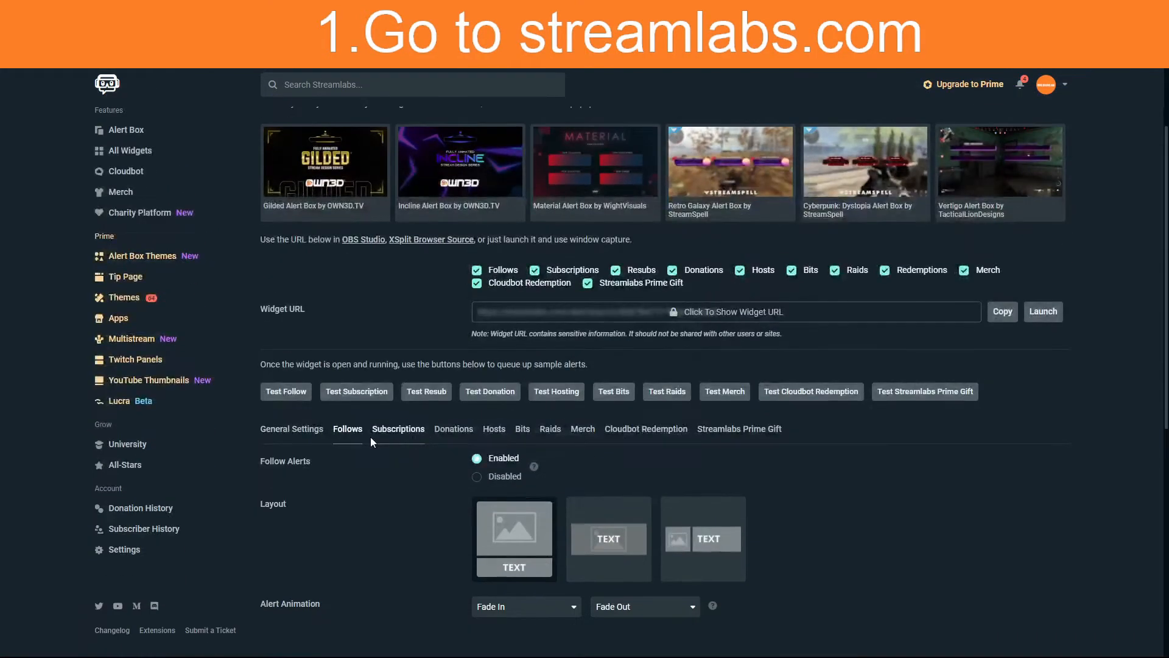
{"action": "left_click", "coordinate": [387, 430]}
{"action": "scroll", "coordinate": [389, 434], "scroll_direction": "down", "scroll_amount": 6}
{"action": "scroll", "coordinate": [430, 369], "scroll_direction": "up", "scroll_amount": 5}
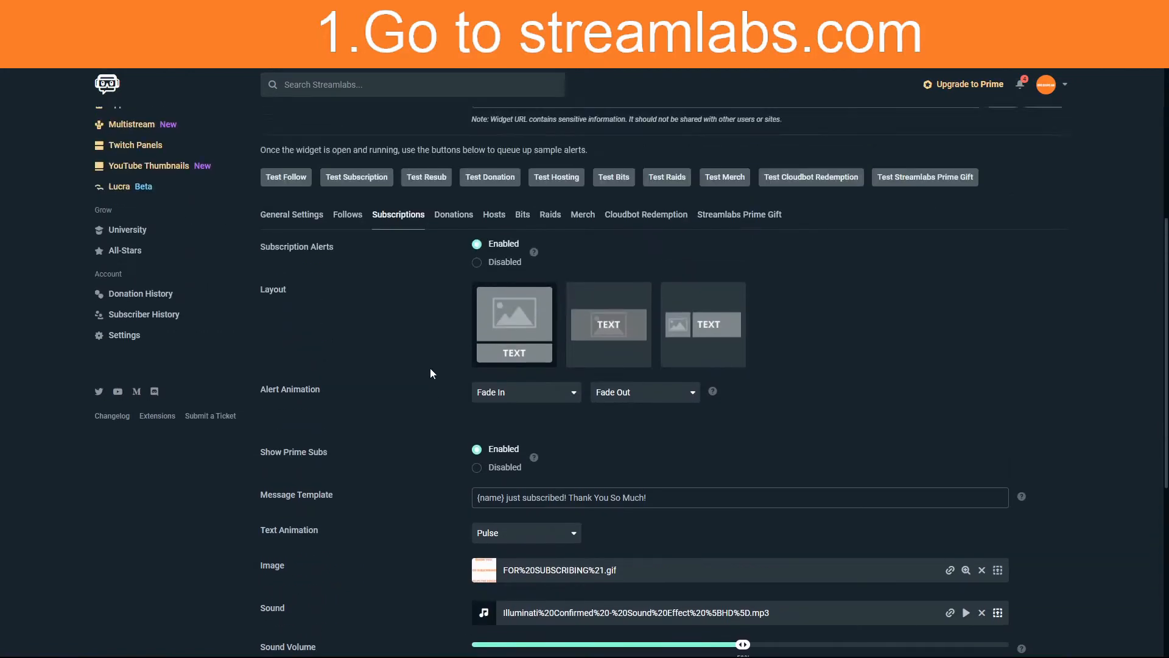
{"action": "left_click", "coordinate": [455, 316]}
{"action": "scroll", "coordinate": [455, 326], "scroll_direction": "down", "scroll_amount": 6}
{"action": "scroll", "coordinate": [454, 326], "scroll_direction": "up", "scroll_amount": 6}
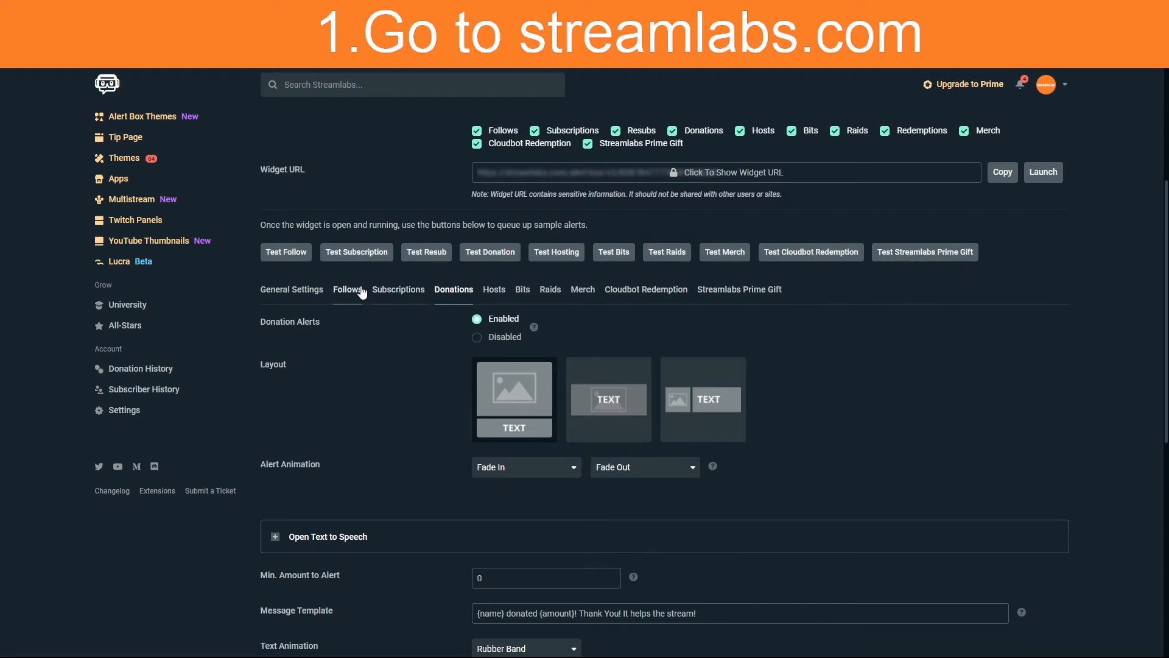
Step: Return to the follow alert settings and view the available text animation options without changing the selection
{"action": "left_click", "coordinate": [348, 290]}
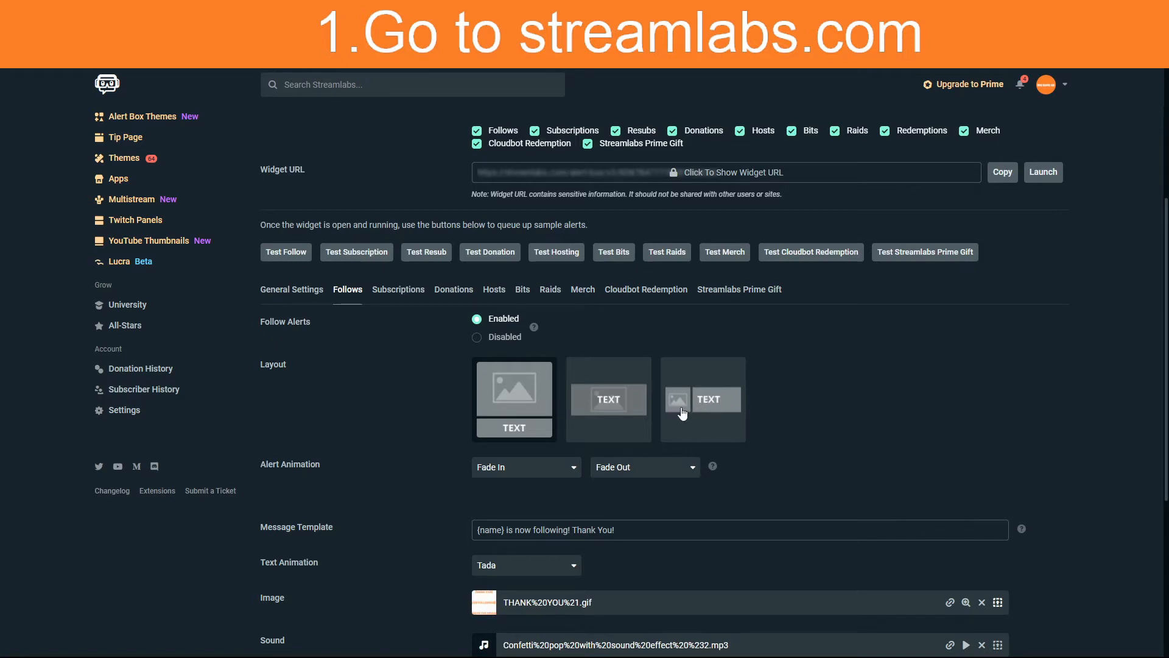
{"action": "scroll", "coordinate": [683, 413], "scroll_direction": "down", "scroll_amount": 3}
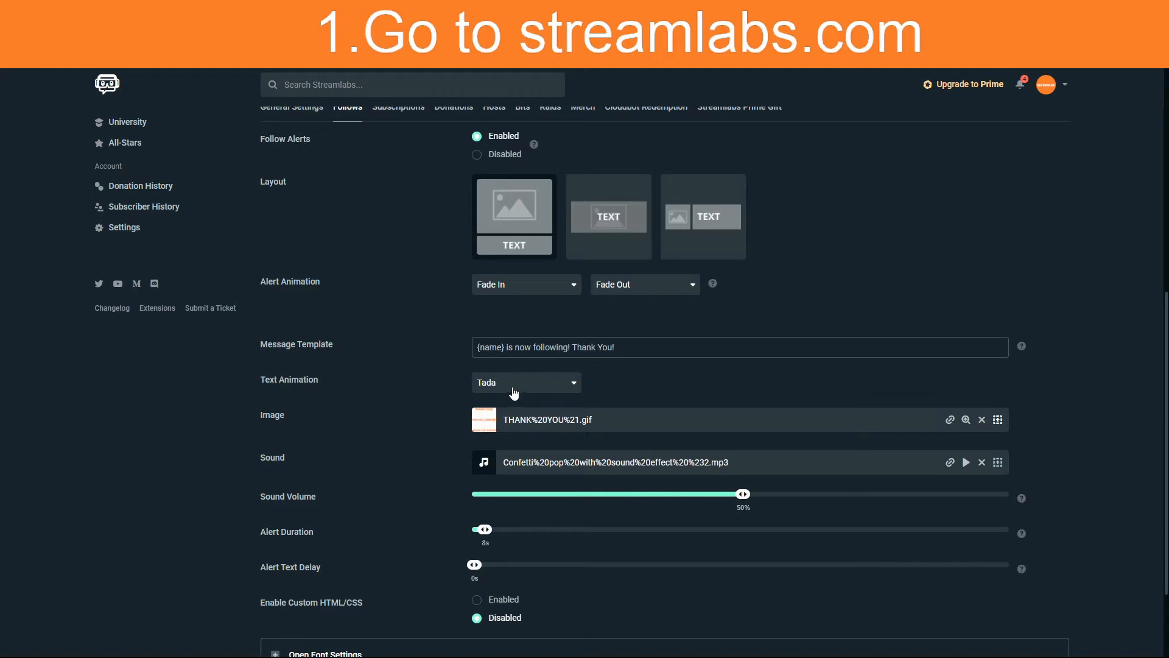
{"action": "left_click", "coordinate": [567, 386]}
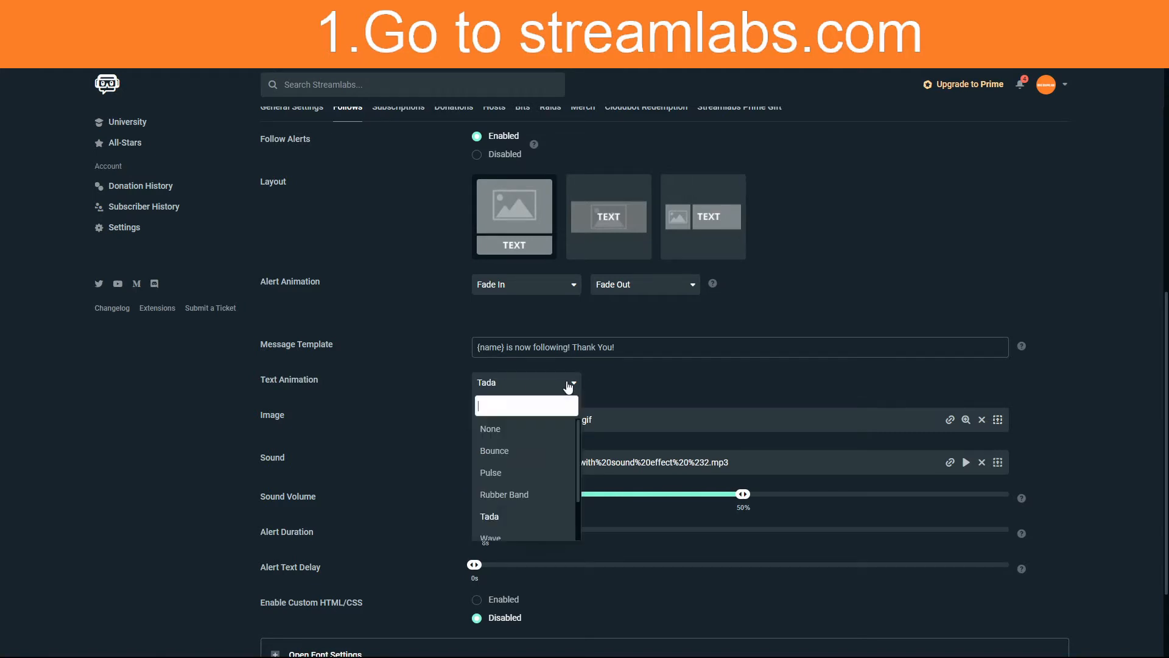
{"action": "scroll", "coordinate": [524, 511], "scroll_direction": "down", "scroll_amount": 2}
{"action": "scroll", "coordinate": [517, 488], "scroll_direction": "up", "scroll_amount": 2}
{"action": "left_click", "coordinate": [568, 383]}
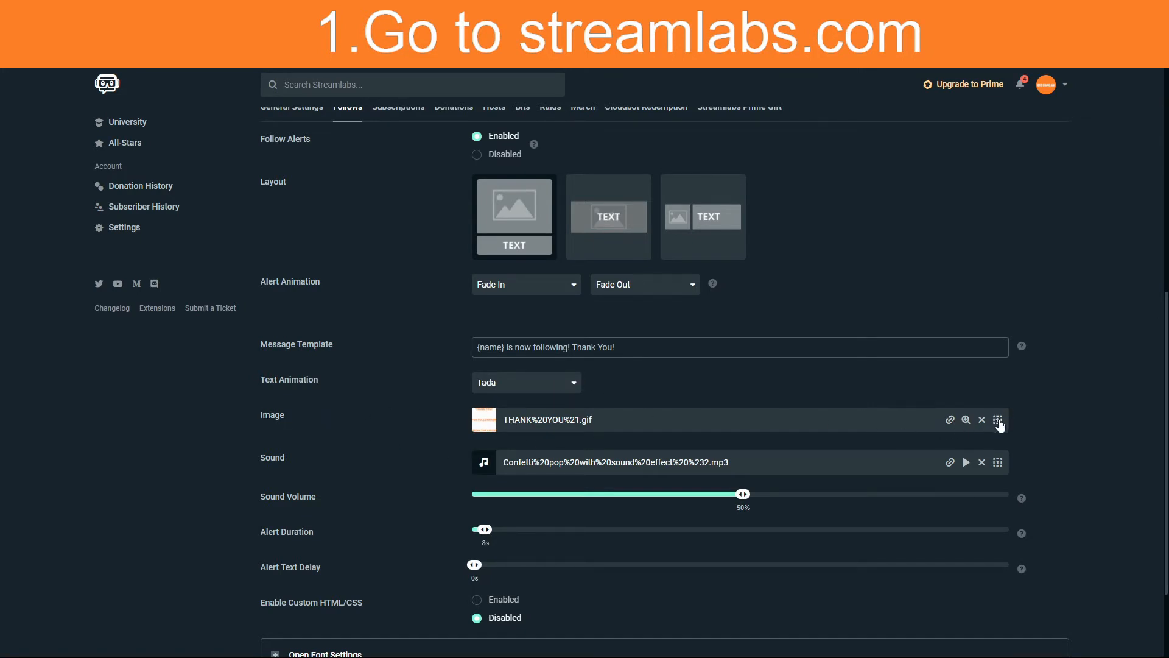
Step: Browse the stock and uploaded images available for the follow alert, and close the gallery without selecting one
{"action": "left_click", "coordinate": [999, 421]}
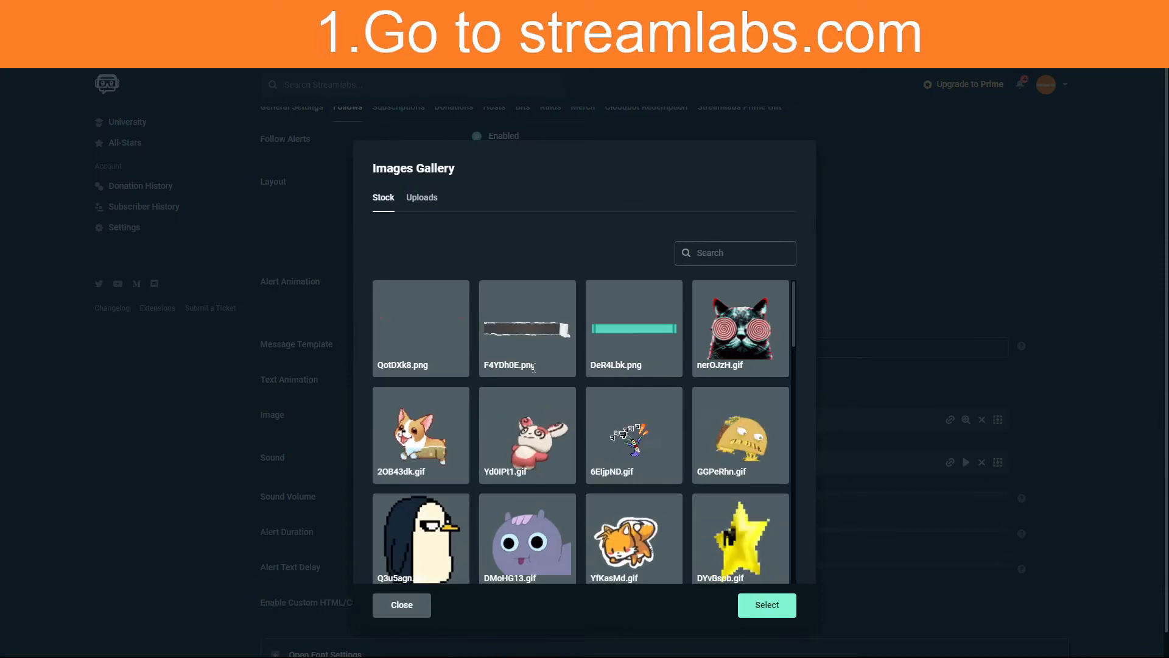
{"action": "scroll", "coordinate": [586, 430], "scroll_direction": "down", "scroll_amount": 4}
{"action": "scroll", "coordinate": [587, 431], "scroll_direction": "down", "scroll_amount": 10}
{"action": "scroll", "coordinate": [579, 439], "scroll_direction": "up", "scroll_amount": 9}
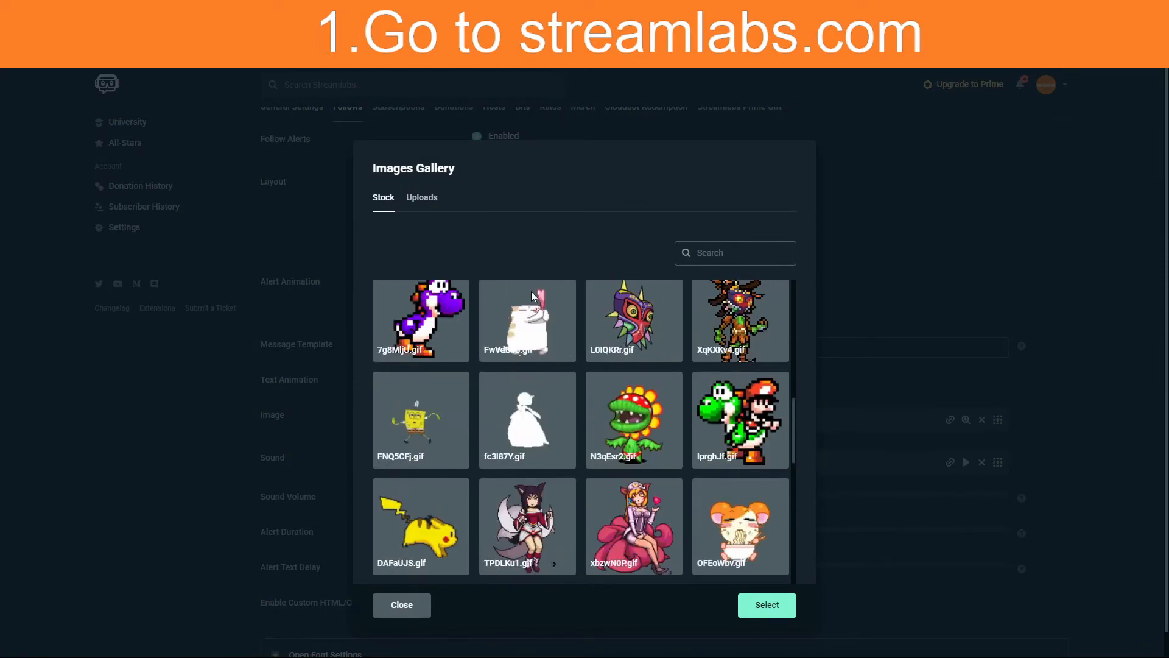
{"action": "scroll", "coordinate": [576, 433], "scroll_direction": "up", "scroll_amount": 6}
{"action": "scroll", "coordinate": [598, 417], "scroll_direction": "down", "scroll_amount": 1}
{"action": "scroll", "coordinate": [598, 418], "scroll_direction": "up", "scroll_amount": 1}
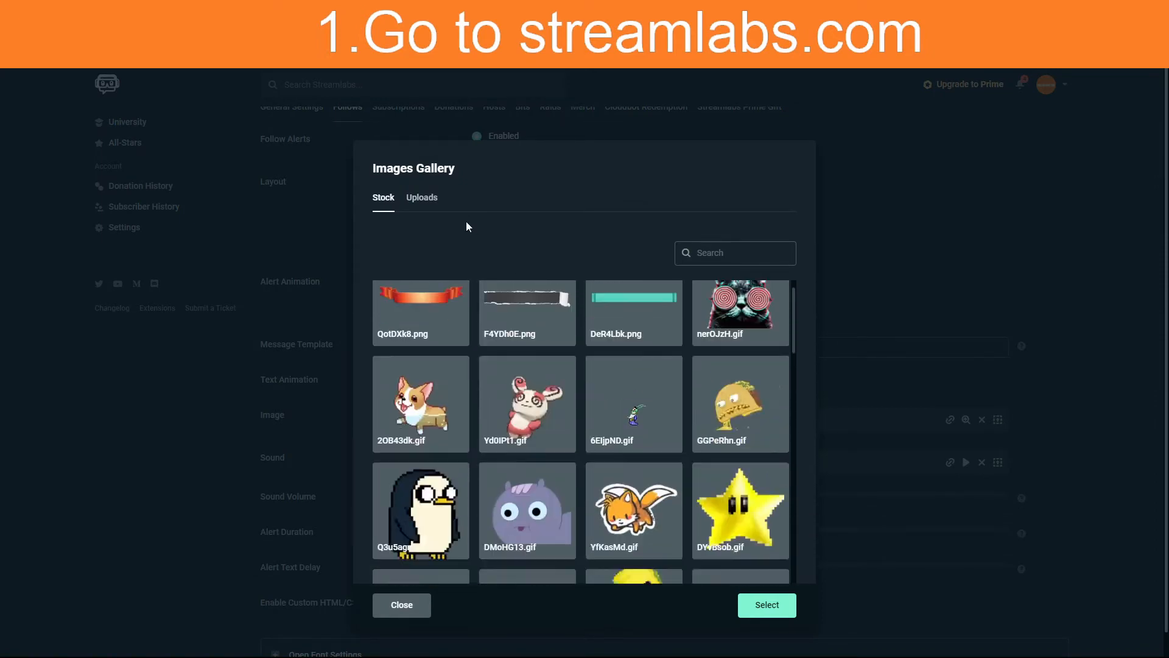
{"action": "left_click", "coordinate": [421, 200]}
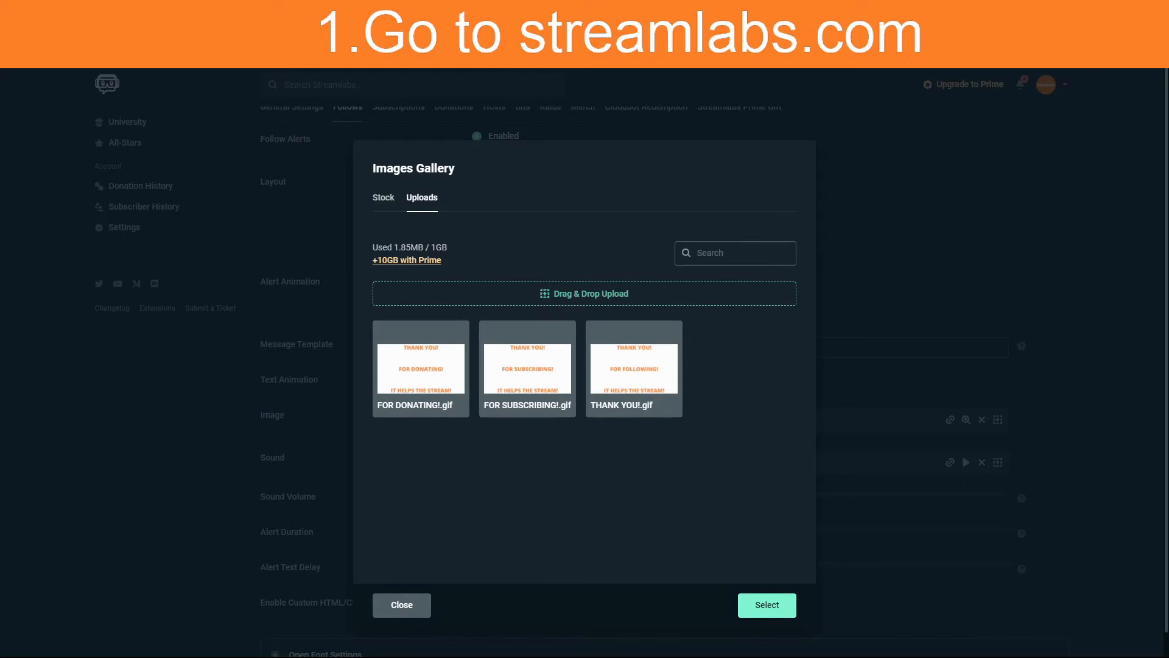
{"action": "left_click", "coordinate": [405, 608]}
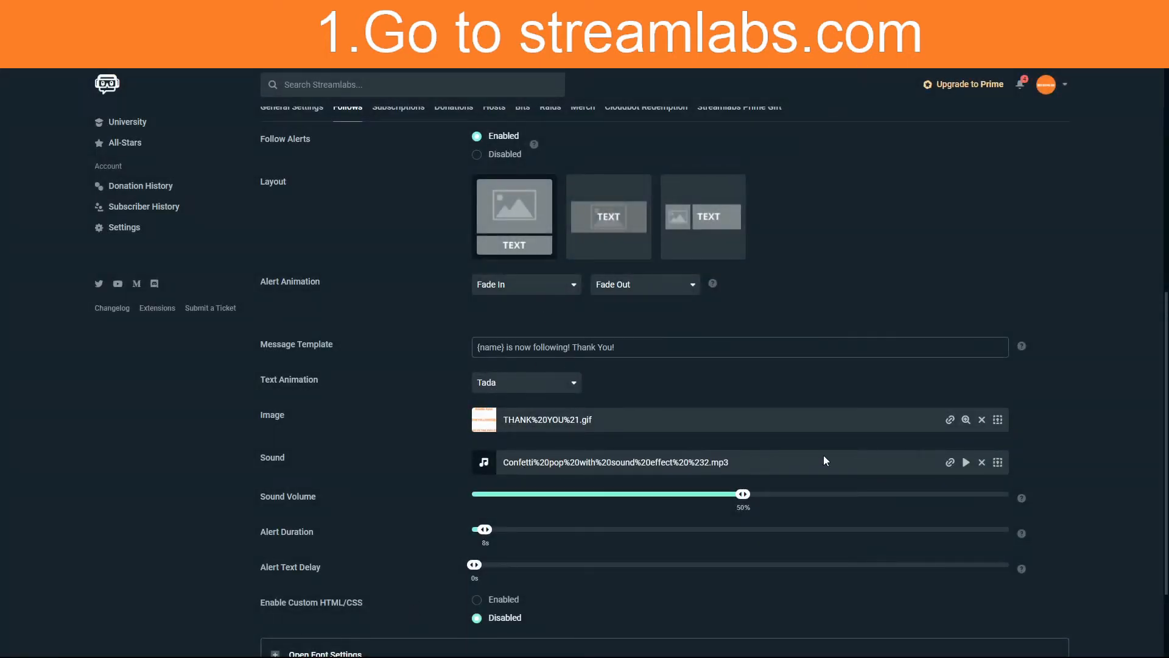
Step: View the uploaded sounds available for the follow alert, and close the gallery without selecting one
{"action": "left_click", "coordinate": [997, 462]}
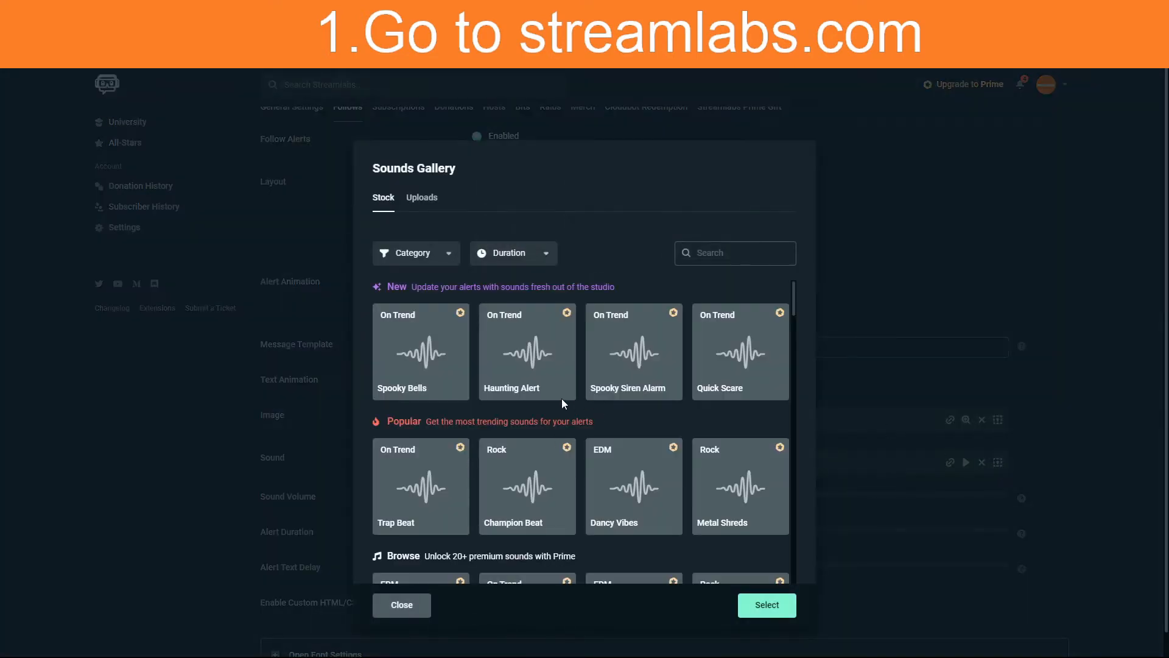
{"action": "left_click", "coordinate": [426, 200]}
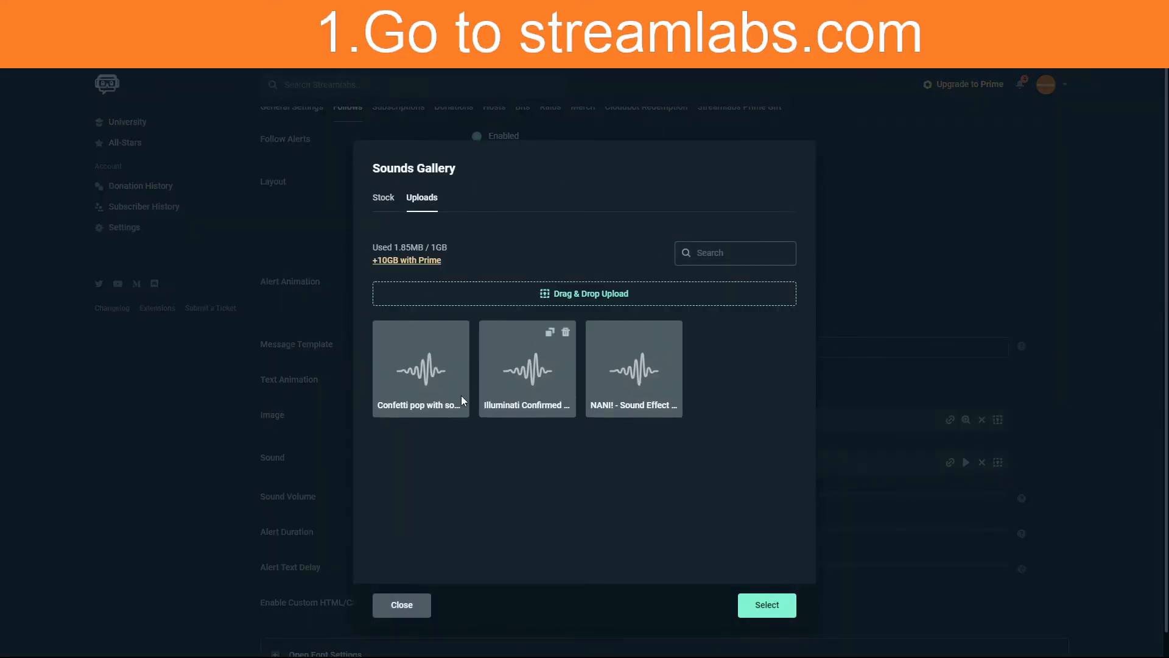
{"action": "left_click", "coordinate": [412, 616]}
Step: Examine the follow alert's layout, message template, image, sound volume, alert duration, text delay and custom HTML/CSS settings
{"action": "scroll", "coordinate": [409, 594], "scroll_direction": "down", "scroll_amount": 2}
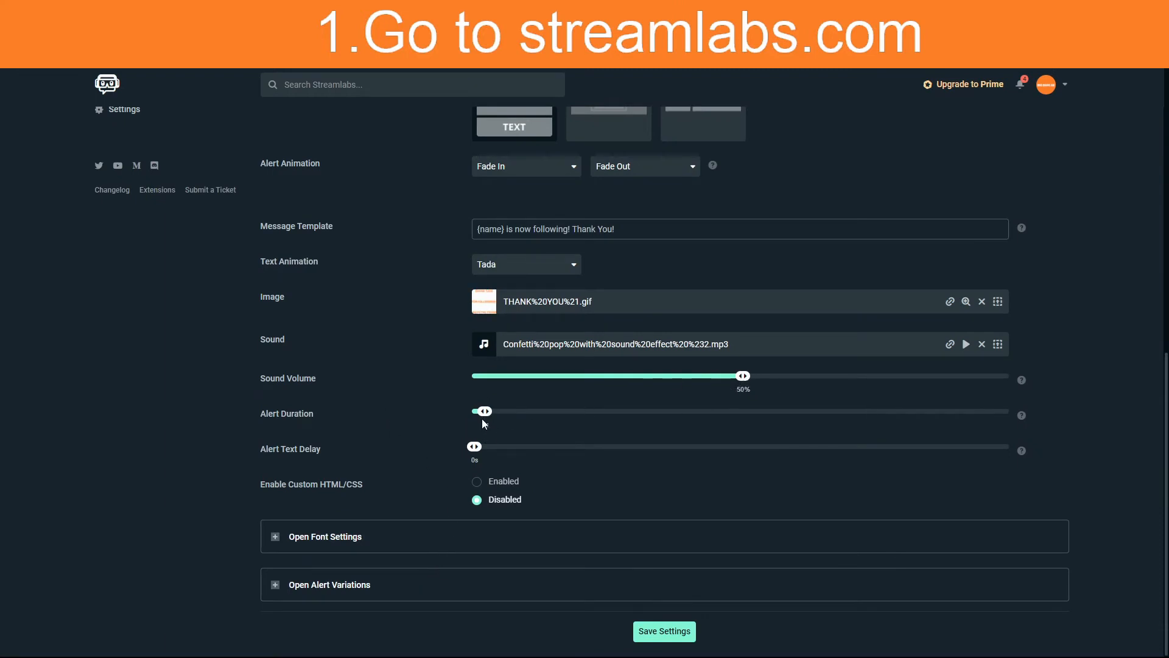
{"action": "scroll", "coordinate": [491, 423], "scroll_direction": "up", "scroll_amount": 3}
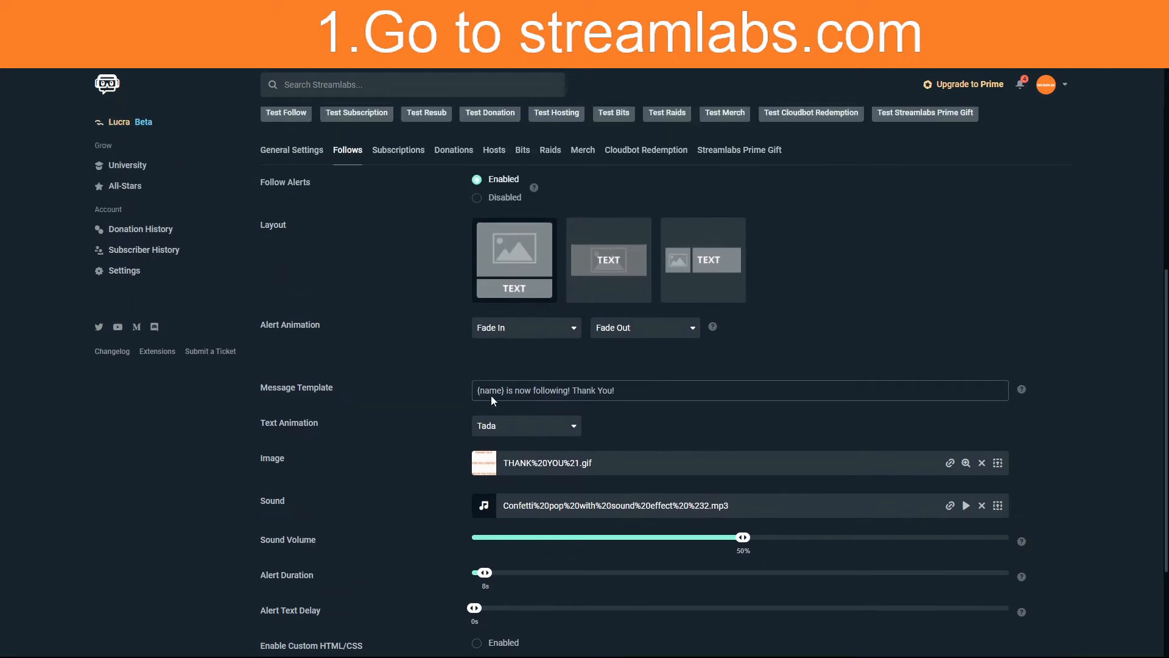
{"action": "scroll", "coordinate": [400, 372], "scroll_direction": "up", "scroll_amount": 1}
{"action": "scroll", "coordinate": [357, 396], "scroll_direction": "down", "scroll_amount": 3}
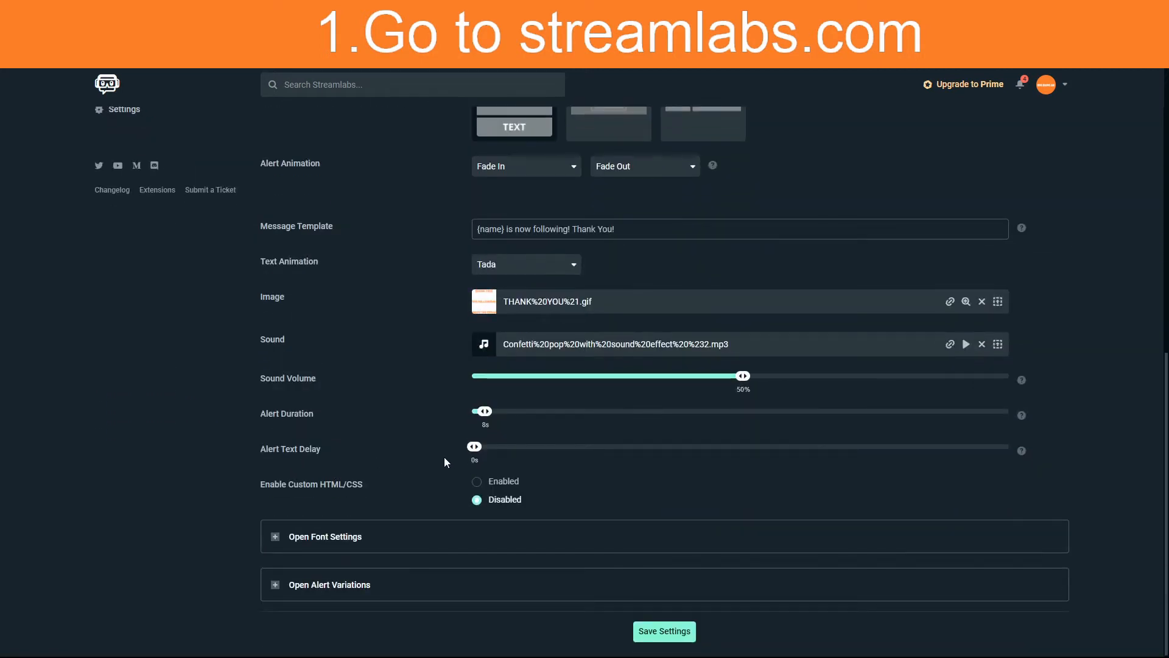
{"action": "scroll", "coordinate": [429, 436], "scroll_direction": "up", "scroll_amount": 3}
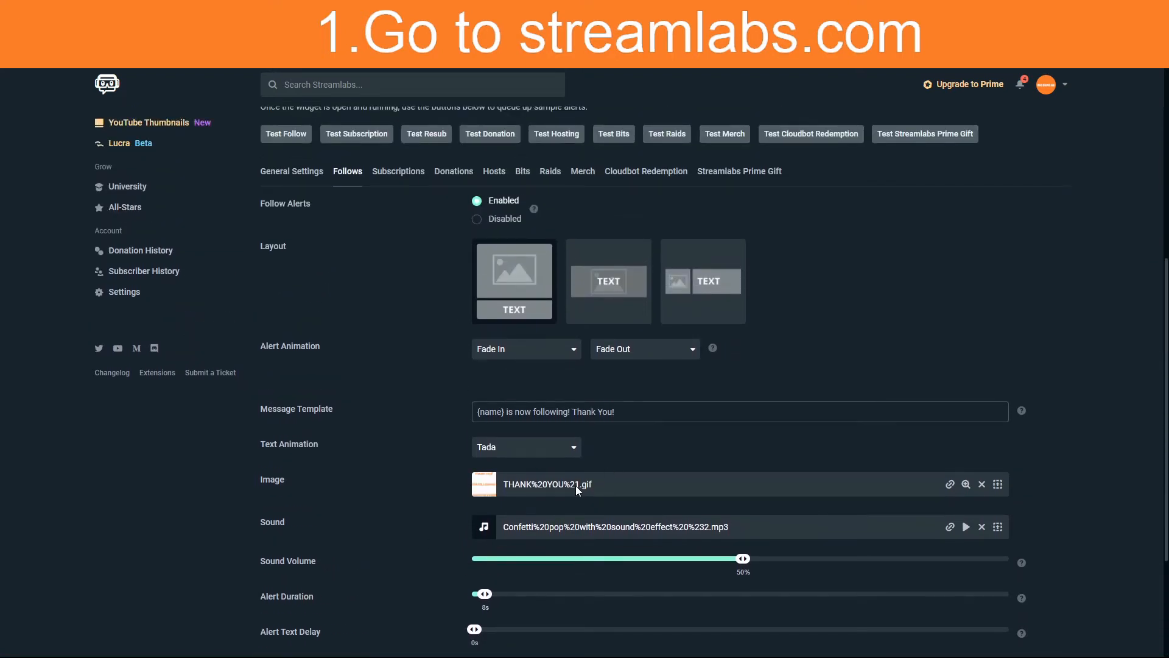
{"action": "scroll", "coordinate": [576, 485], "scroll_direction": "down", "scroll_amount": 1}
{"action": "scroll", "coordinate": [509, 523], "scroll_direction": "down", "scroll_amount": 1}
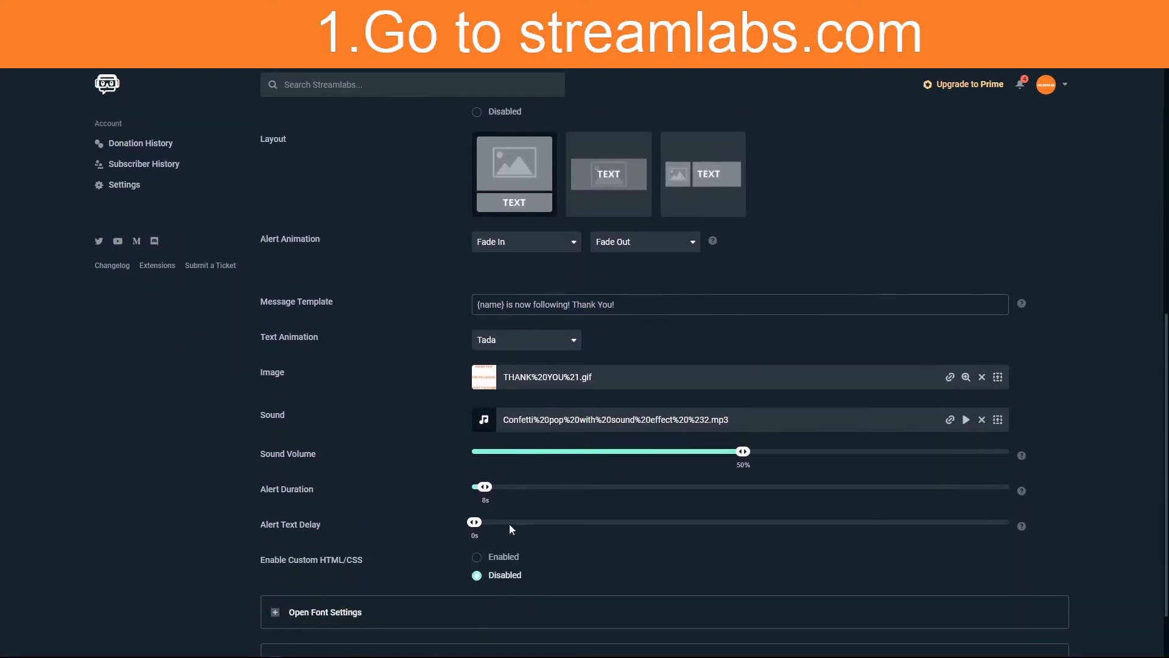
{"action": "scroll", "coordinate": [486, 503], "scroll_direction": "down", "scroll_amount": 1}
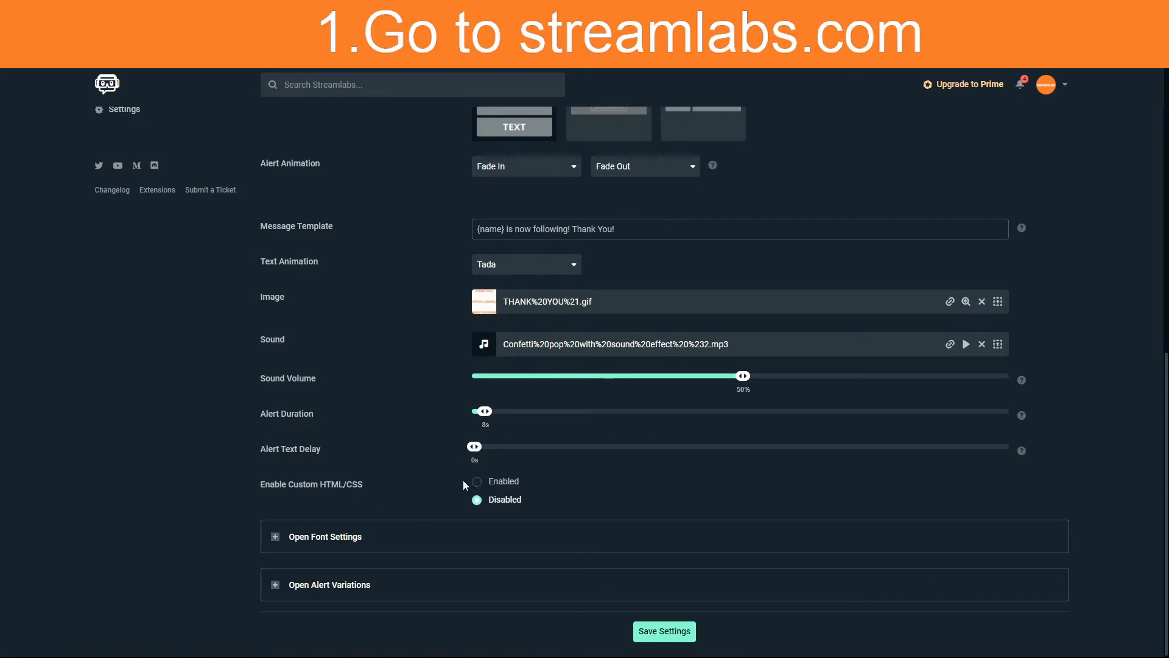
{"action": "scroll", "coordinate": [399, 411], "scroll_direction": "up", "scroll_amount": 3}
{"action": "scroll", "coordinate": [369, 403], "scroll_direction": "down", "scroll_amount": 3}
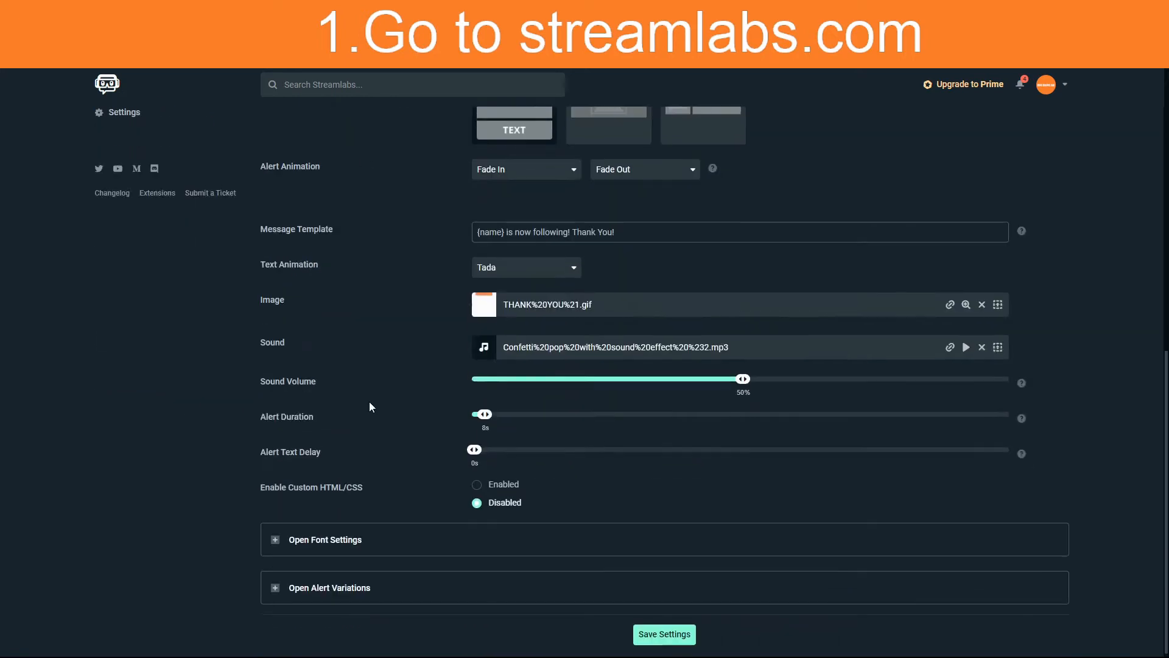
{"action": "scroll", "coordinate": [370, 383], "scroll_direction": "up", "scroll_amount": 1}
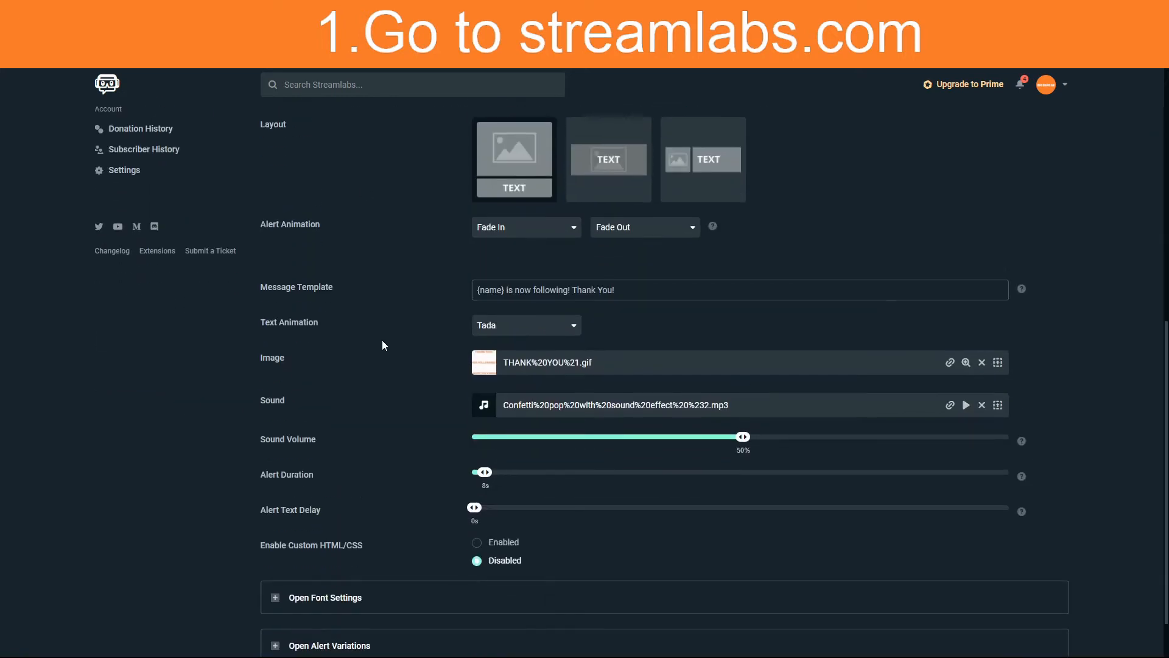
{"action": "scroll", "coordinate": [384, 332], "scroll_direction": "up", "scroll_amount": 2}
{"action": "scroll", "coordinate": [384, 332], "scroll_direction": "down", "scroll_amount": 3}
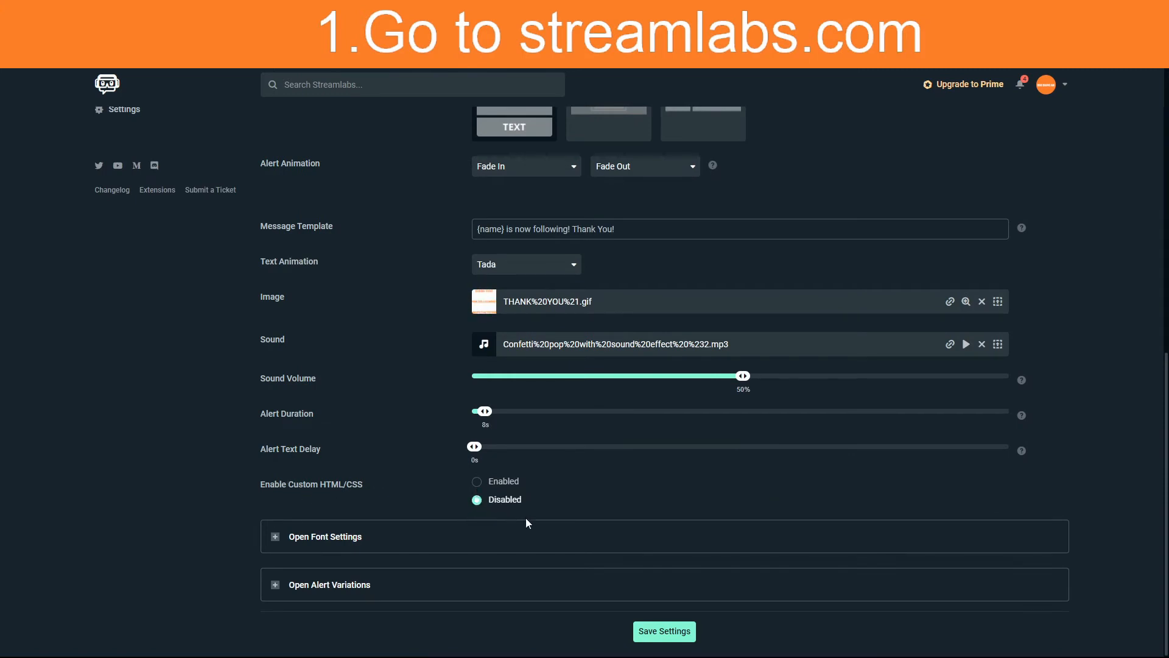
{"action": "scroll", "coordinate": [654, 636], "scroll_direction": "up", "scroll_amount": 7}
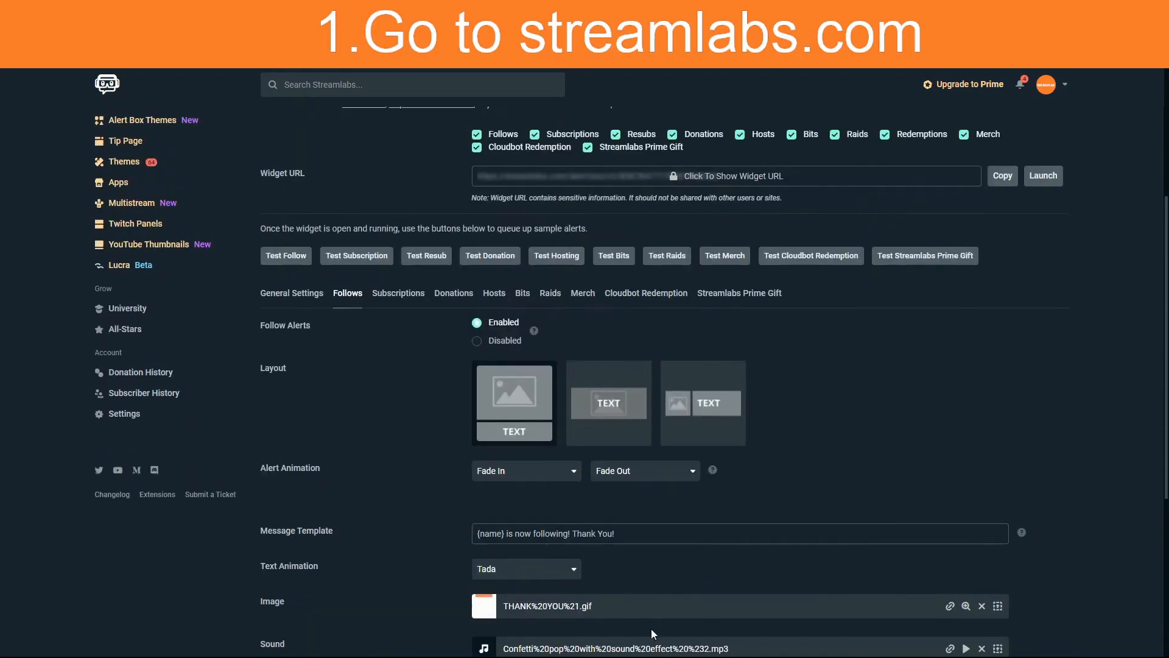
Step: Review the subscription alert's layout, animation, message template, image, sound and duration settings
{"action": "left_click", "coordinate": [395, 415]}
{"action": "scroll", "coordinate": [392, 451], "scroll_direction": "down", "scroll_amount": 7}
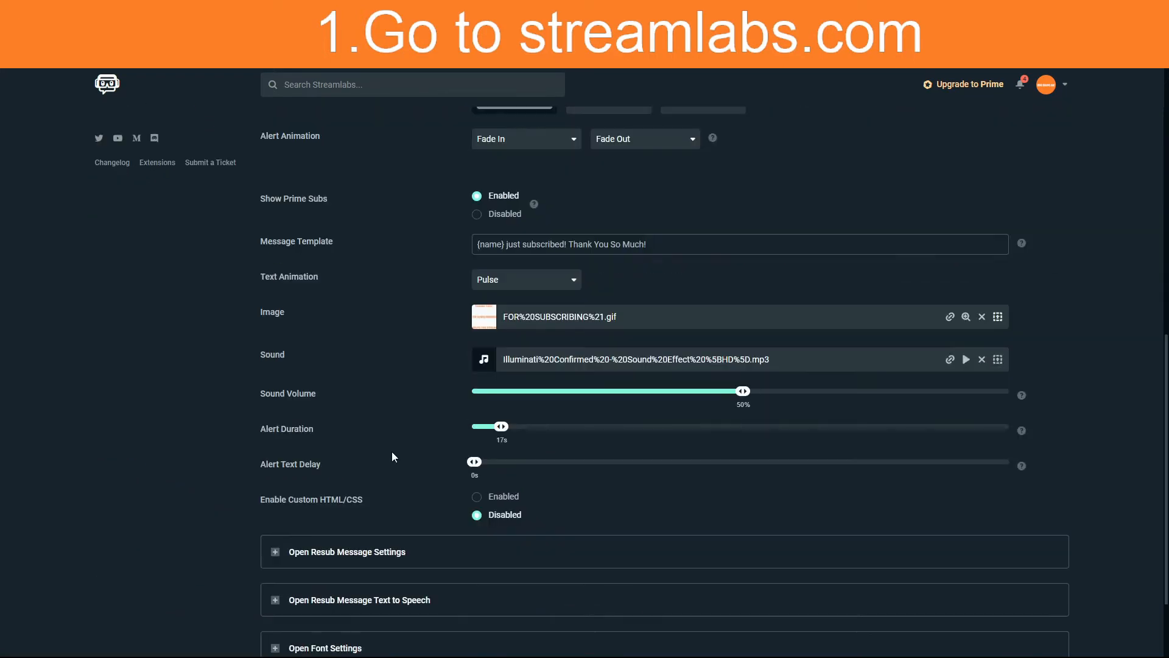
{"action": "scroll", "coordinate": [396, 448], "scroll_direction": "up", "scroll_amount": 3}
{"action": "scroll", "coordinate": [396, 452], "scroll_direction": "up", "scroll_amount": 1}
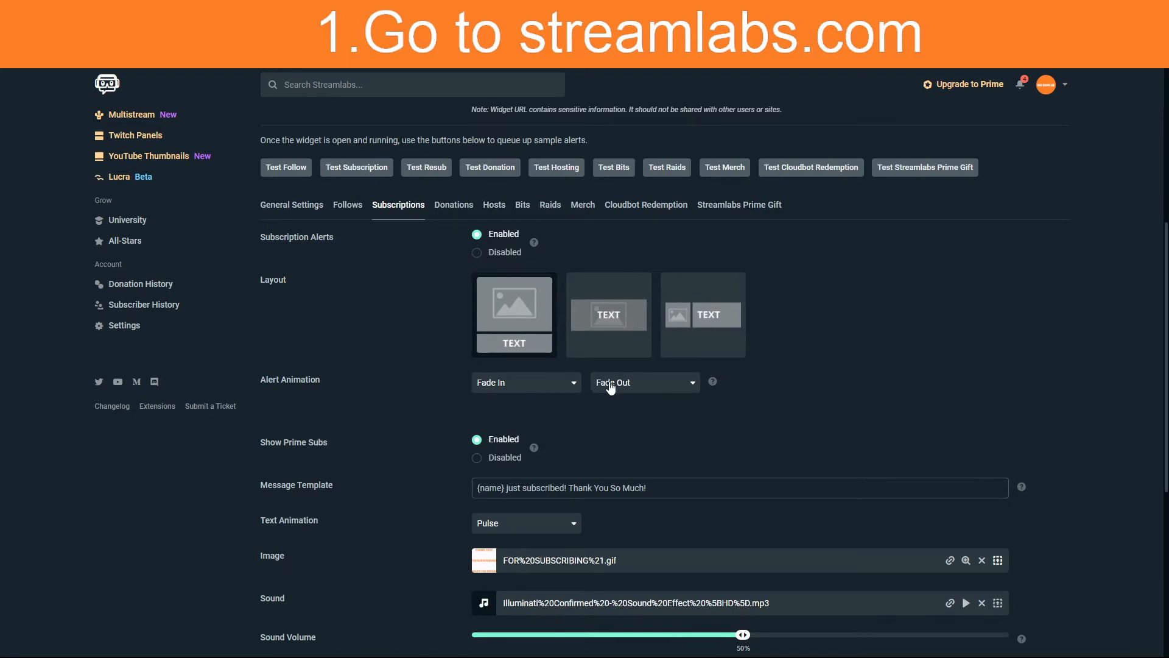
{"action": "scroll", "coordinate": [609, 389], "scroll_direction": "down", "scroll_amount": 3}
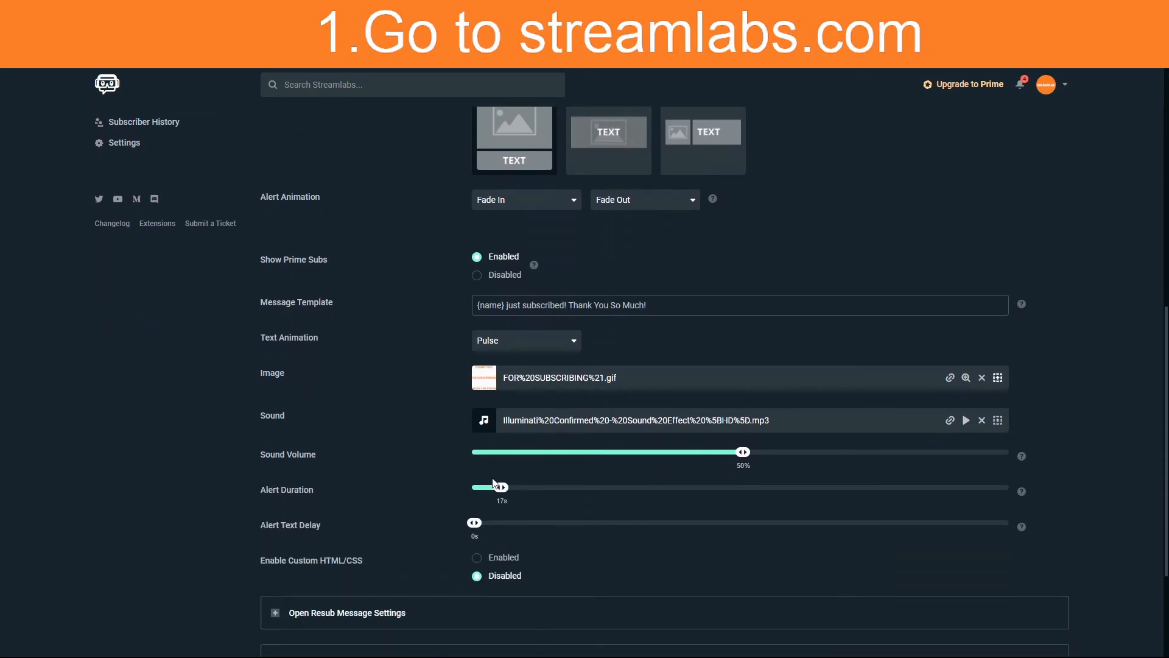
{"action": "scroll", "coordinate": [528, 494], "scroll_direction": "up", "scroll_amount": 9}
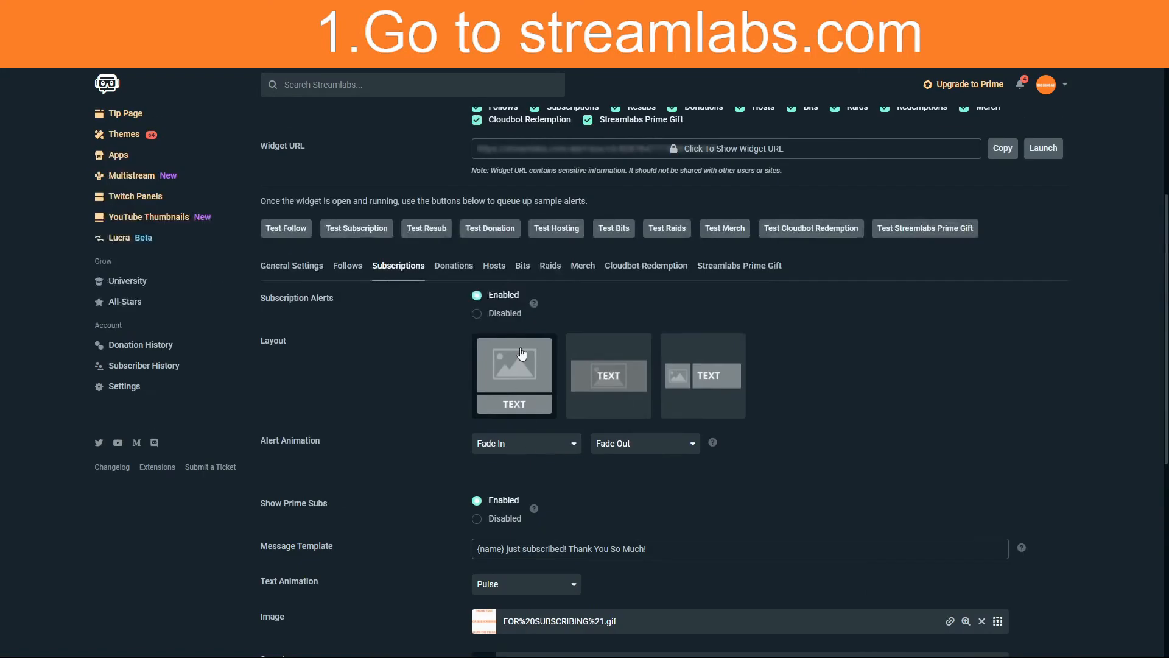
Step: Review the donation alert's layout, minimum amount, message template, image, sound and duration settings
{"action": "left_click", "coordinate": [453, 272]}
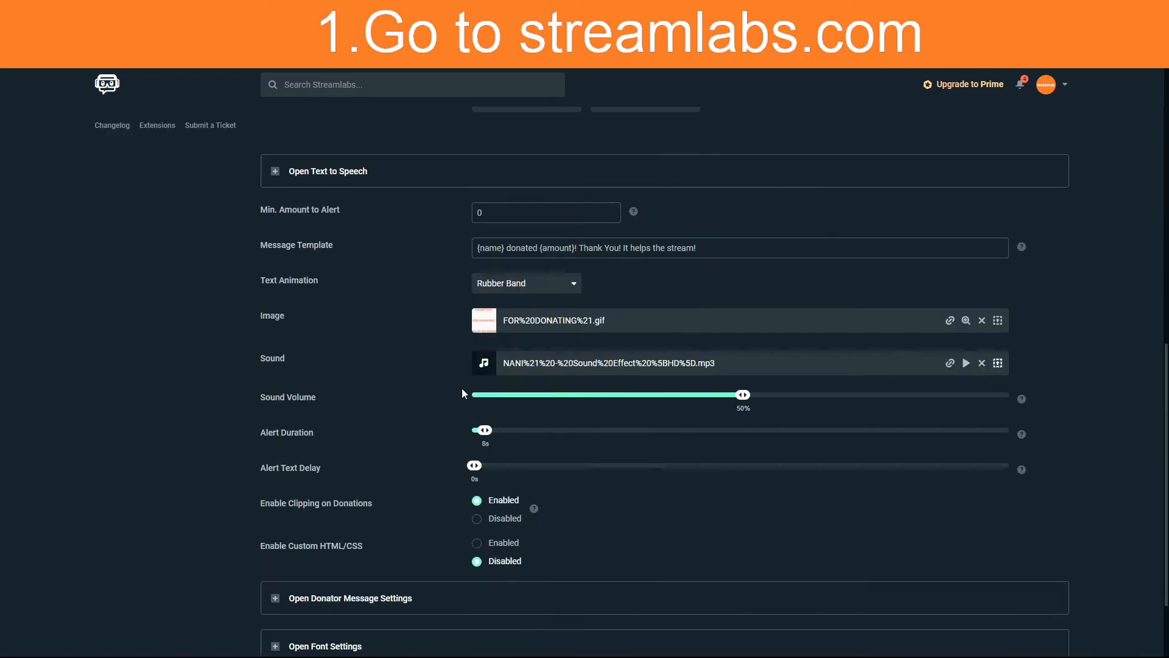
{"action": "scroll", "coordinate": [463, 393], "scroll_direction": "up", "scroll_amount": 1}
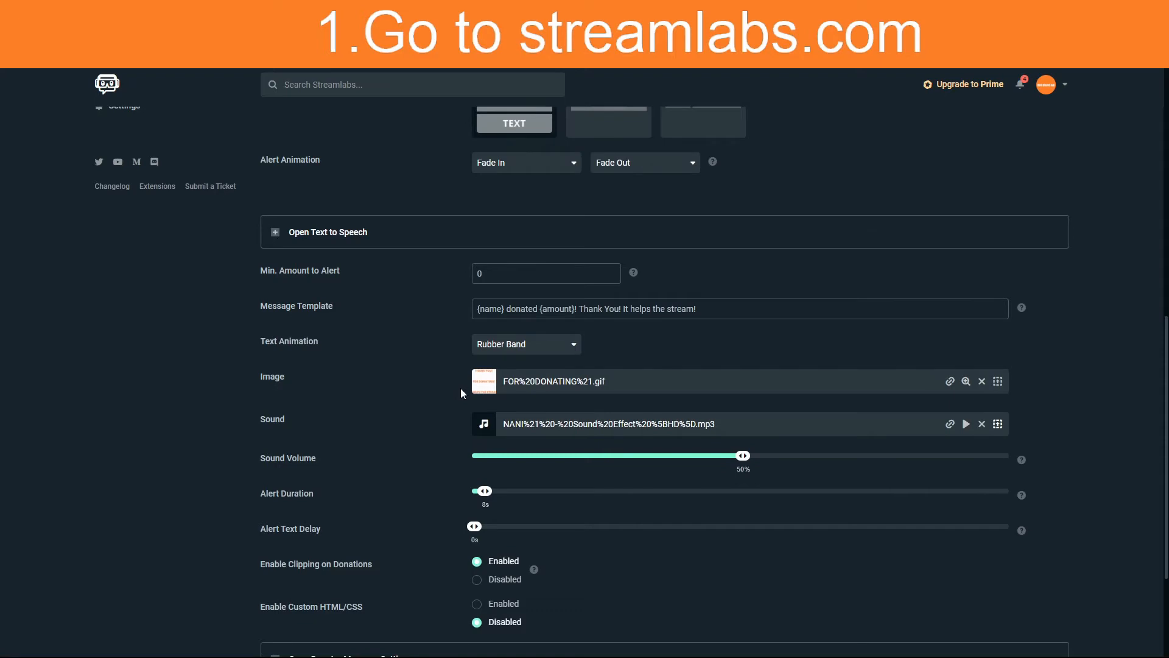
{"action": "scroll", "coordinate": [461, 388], "scroll_direction": "up", "scroll_amount": 5}
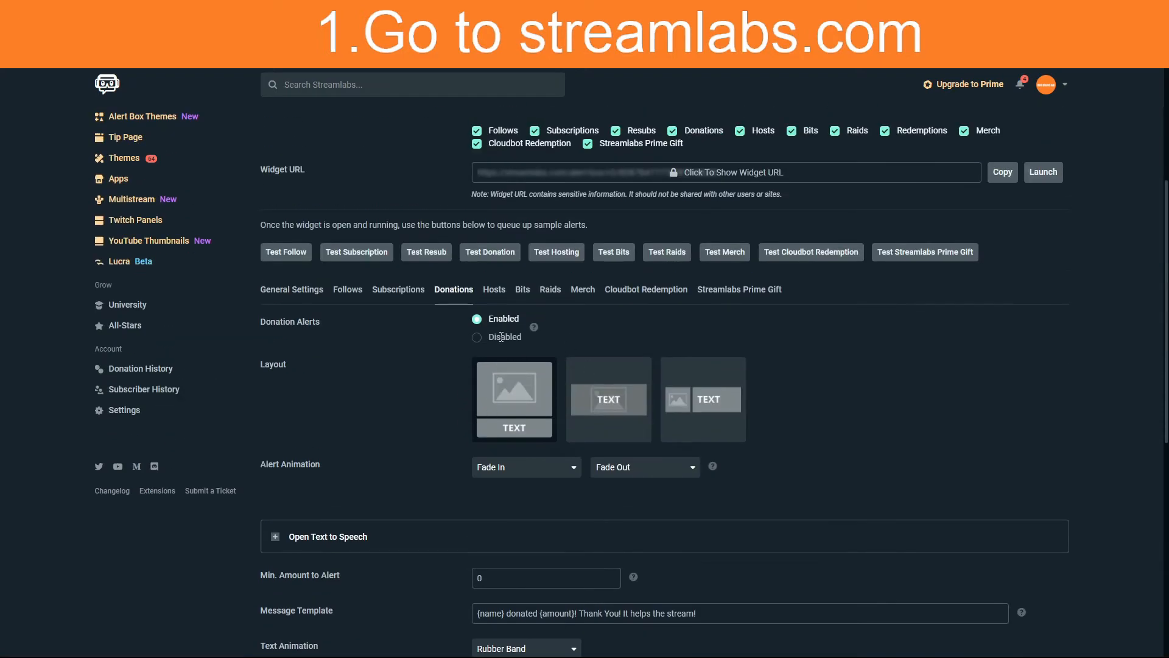
{"action": "scroll", "coordinate": [558, 464], "scroll_direction": "down", "scroll_amount": 2}
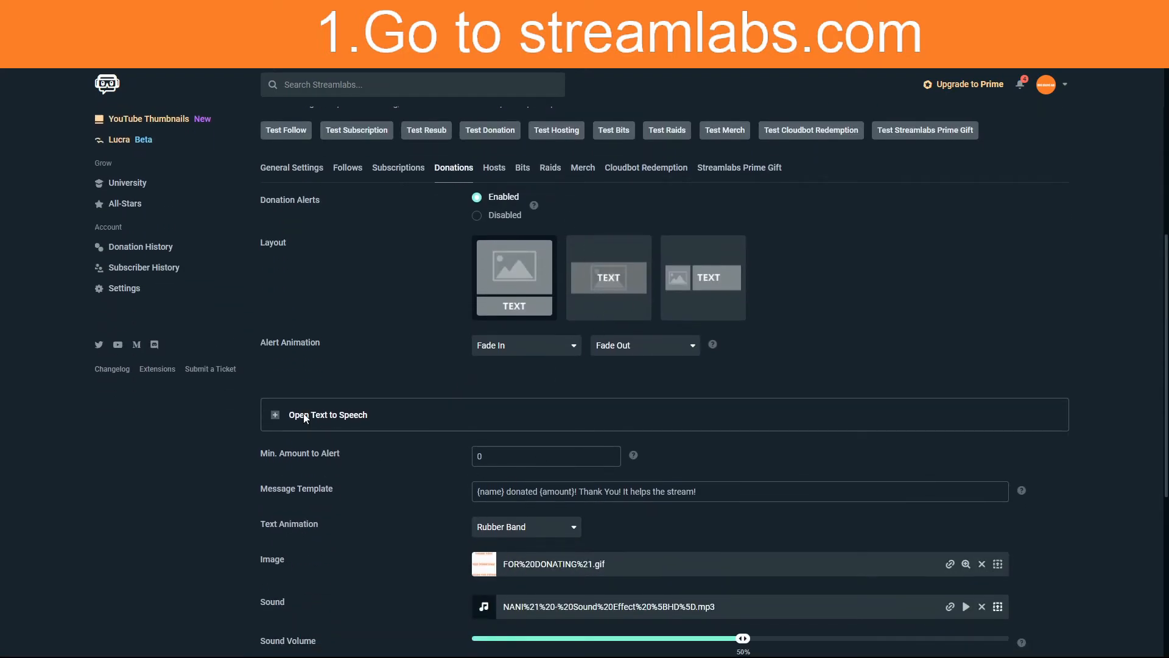
Step: Expand the donation alert's Text to Speech settings and examine the voice, spam security and volume options
{"action": "left_click", "coordinate": [278, 414]}
{"action": "scroll", "coordinate": [291, 392], "scroll_direction": "down", "scroll_amount": 2}
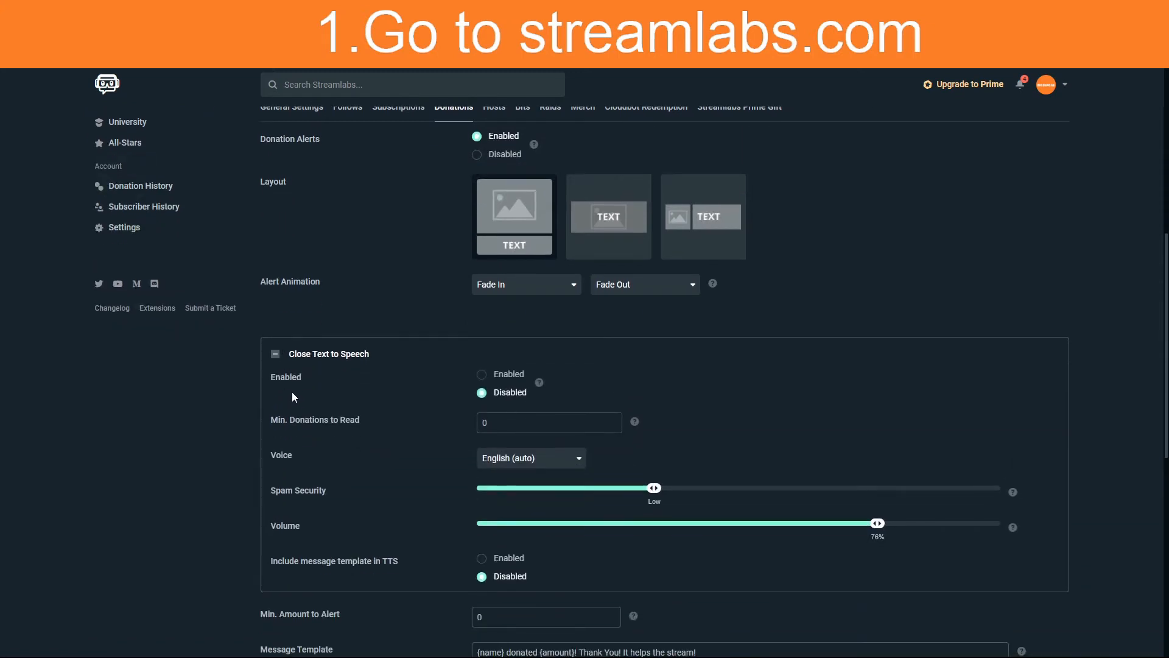
{"action": "scroll", "coordinate": [366, 426], "scroll_direction": "down", "scroll_amount": 1}
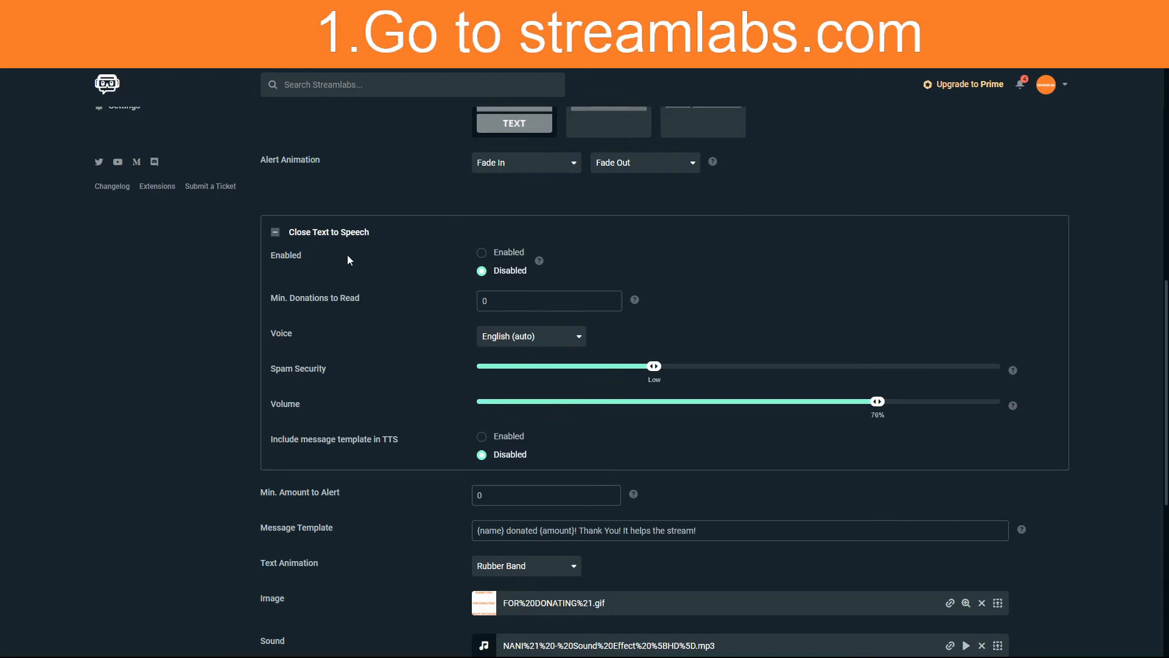
Step: Collapse the Text to Speech settings and review the donation alert's remaining options from layout to custom HTML/CSS
{"action": "left_click", "coordinate": [294, 232]}
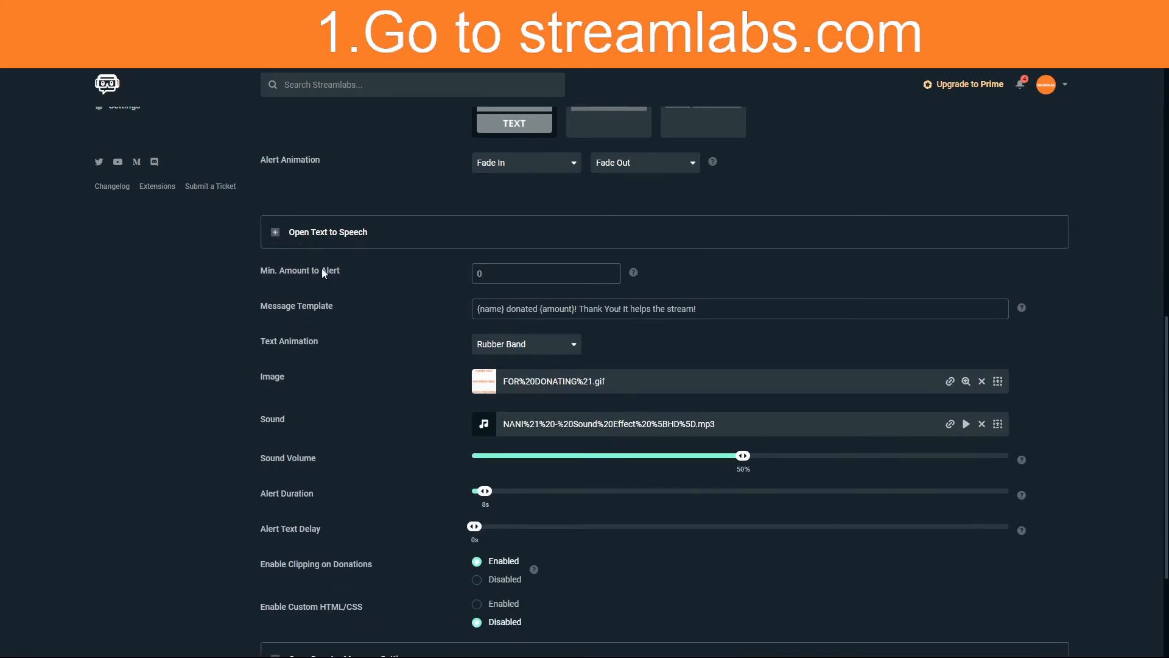
{"action": "scroll", "coordinate": [356, 305], "scroll_direction": "up", "scroll_amount": 5}
{"action": "scroll", "coordinate": [356, 306], "scroll_direction": "up", "scroll_amount": 5}
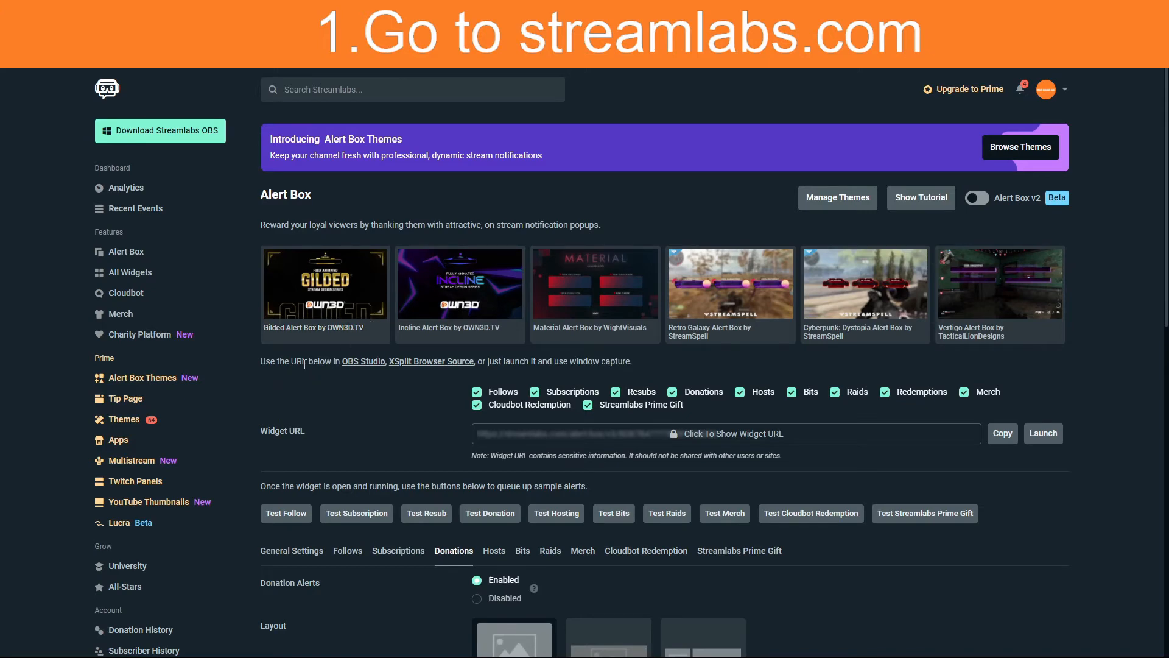
{"action": "scroll", "coordinate": [340, 397], "scroll_direction": "down", "scroll_amount": 10}
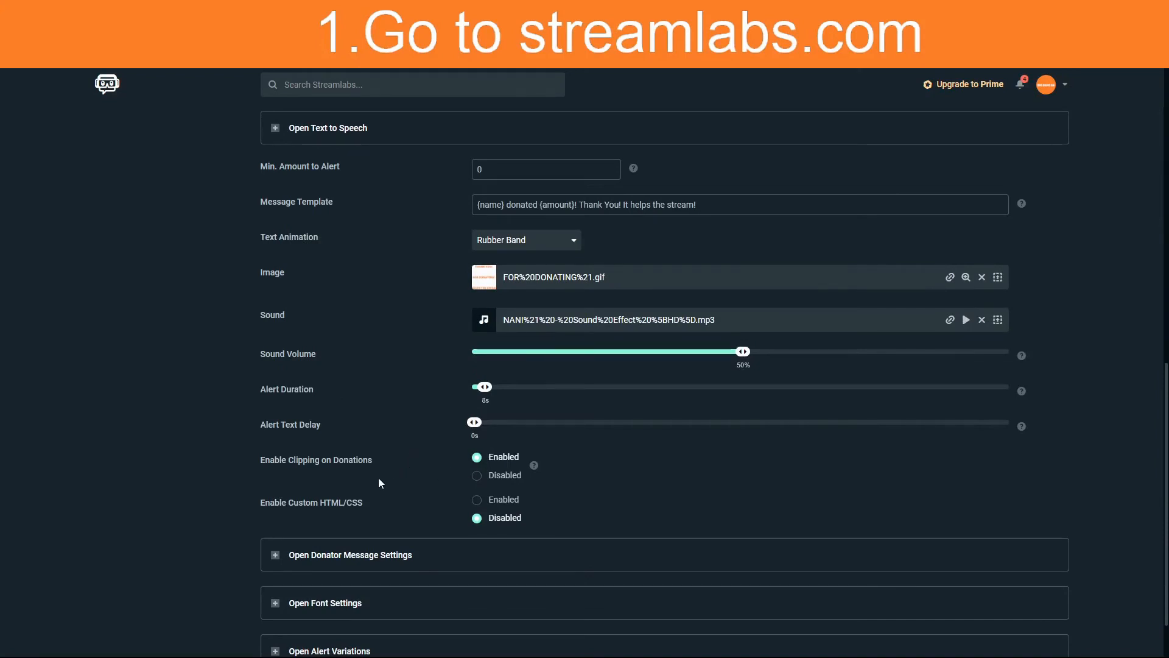
{"action": "scroll", "coordinate": [415, 451], "scroll_direction": "down", "scroll_amount": 1}
{"action": "scroll", "coordinate": [419, 458], "scroll_direction": "up", "scroll_amount": 4}
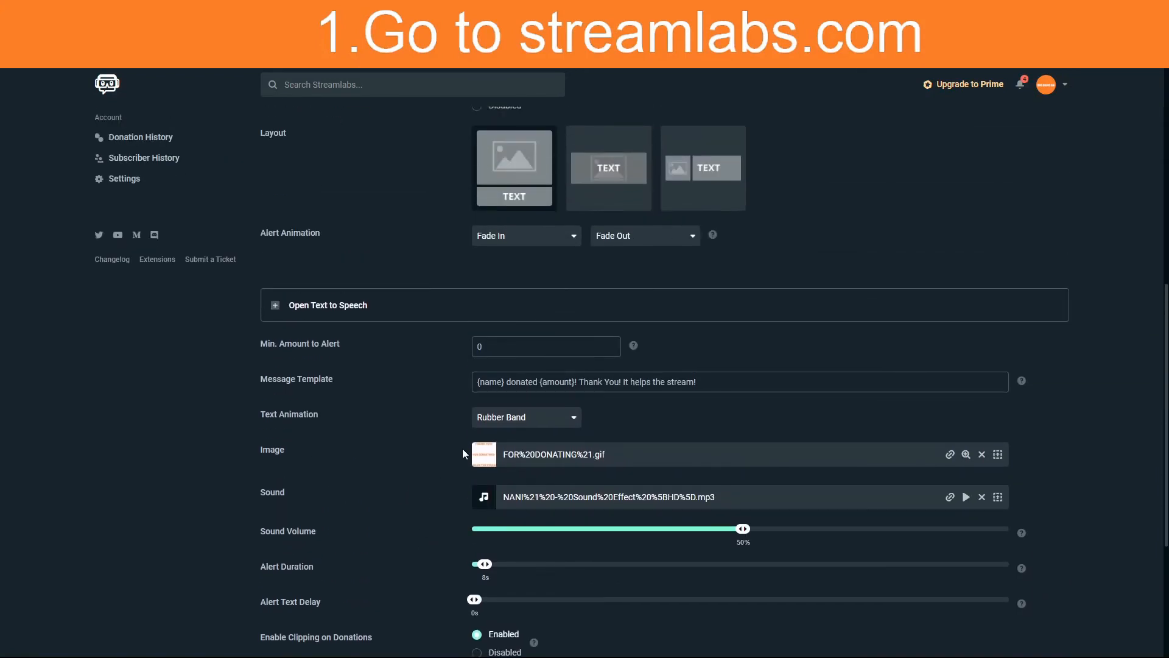
Step: Reopen the donation alert's Text to Speech settings to check its Enabled option, and collapse the section again
{"action": "left_click", "coordinate": [359, 308]}
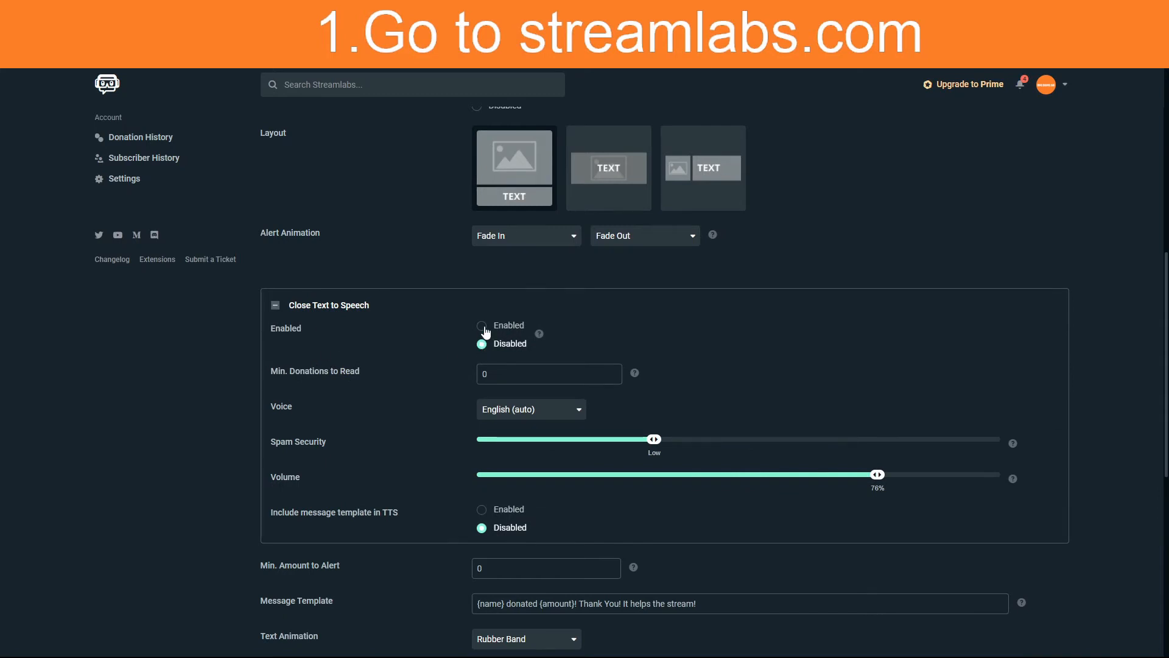
{"action": "left_click", "coordinate": [282, 307]}
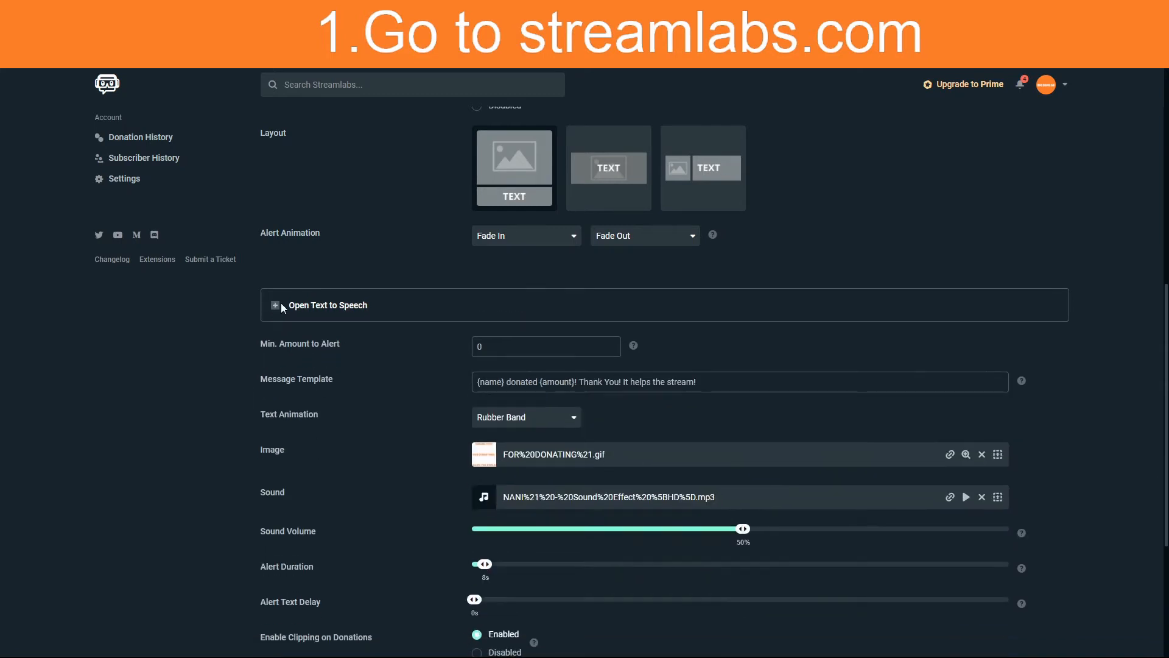
{"action": "left_click", "coordinate": [392, 305]}
{"action": "left_click", "coordinate": [478, 323]}
{"action": "left_click", "coordinate": [361, 316]}
{"action": "left_click", "coordinate": [369, 310]}
{"action": "left_click", "coordinate": [372, 307]}
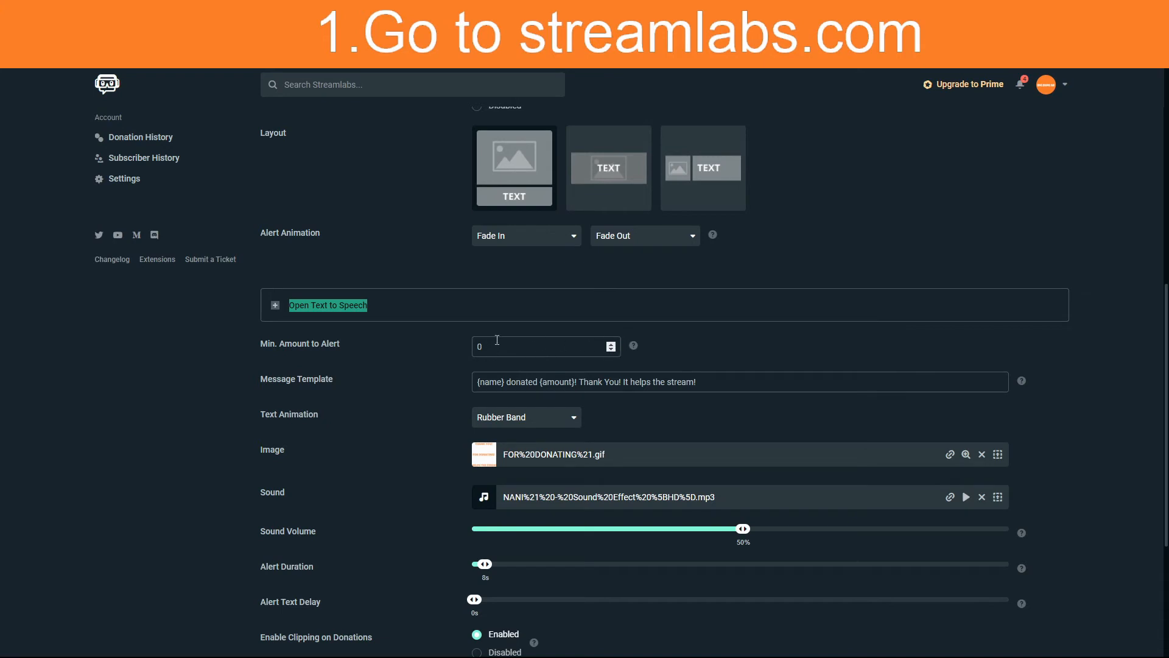
{"action": "left_click", "coordinate": [393, 352]}
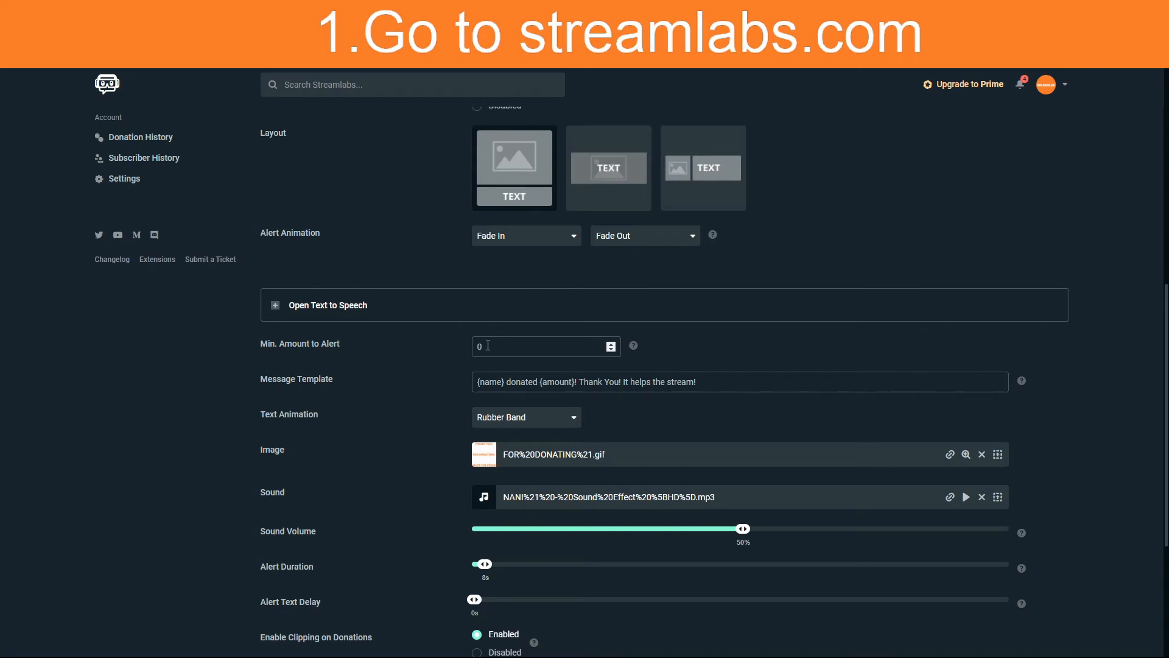
Step: Examine the donation alert's general options and its Donator Message Settings, including message display, emotes, minimum amount and font
{"action": "scroll", "coordinate": [544, 340], "scroll_direction": "up", "scroll_amount": 2}
{"action": "scroll", "coordinate": [524, 357], "scroll_direction": "down", "scroll_amount": 1}
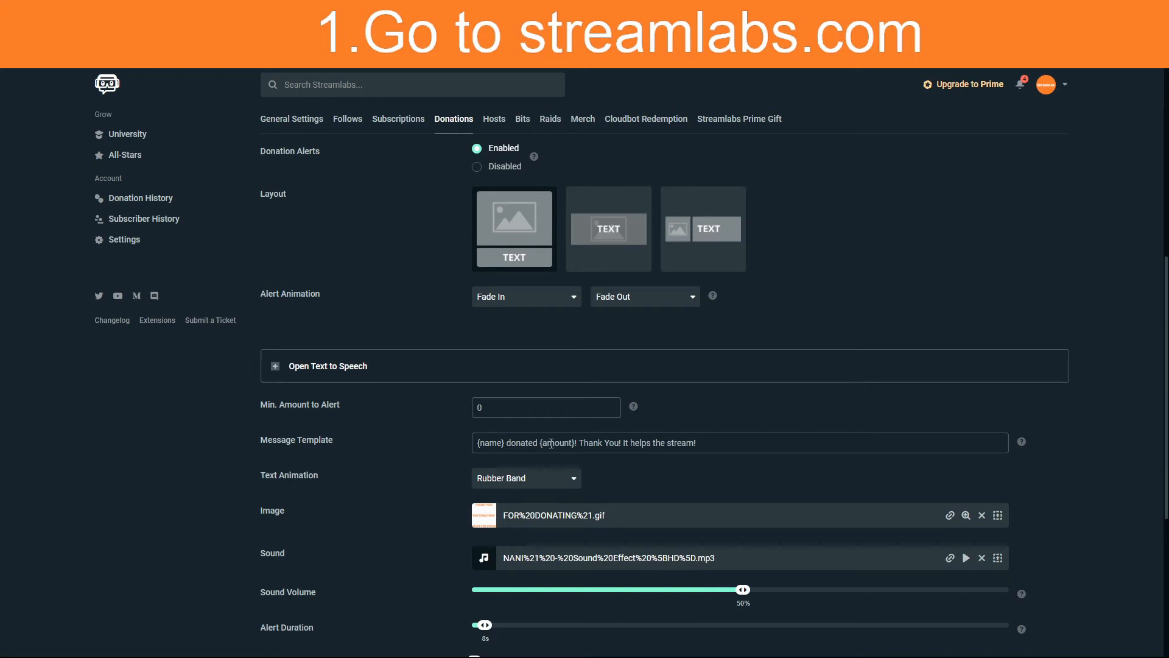
{"action": "scroll", "coordinate": [706, 443], "scroll_direction": "down", "scroll_amount": 2}
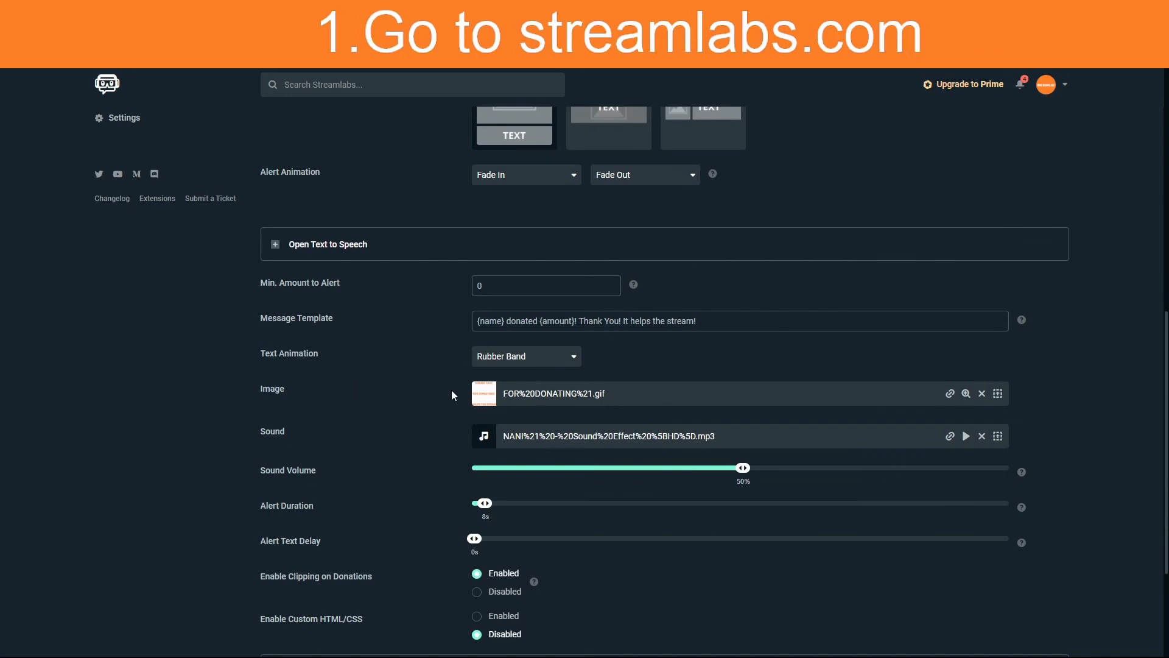
{"action": "scroll", "coordinate": [442, 396], "scroll_direction": "down", "scroll_amount": 2}
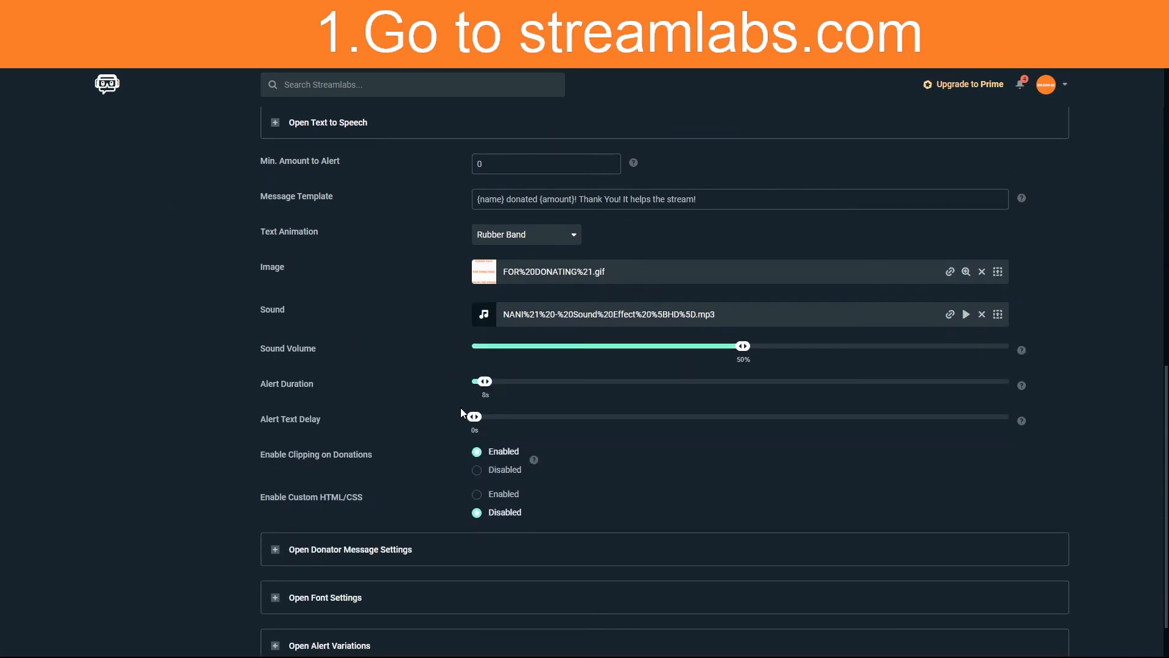
{"action": "scroll", "coordinate": [456, 426], "scroll_direction": "down", "scroll_amount": 1}
{"action": "left_click", "coordinate": [275, 489]}
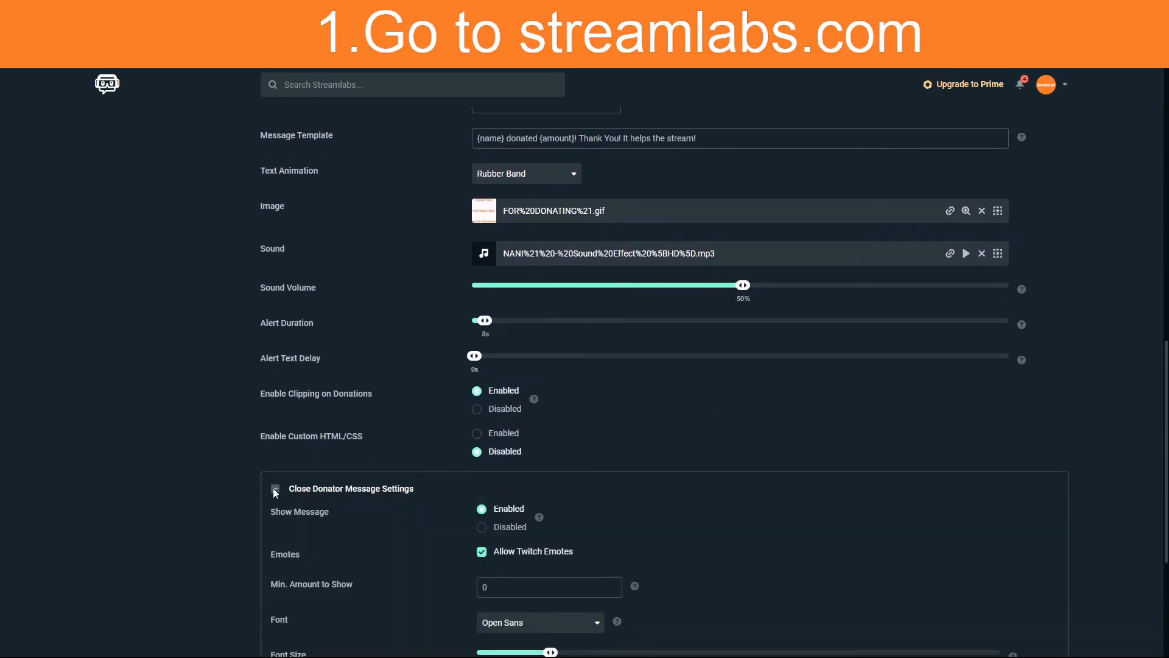
{"action": "scroll", "coordinate": [293, 482], "scroll_direction": "down", "scroll_amount": 3}
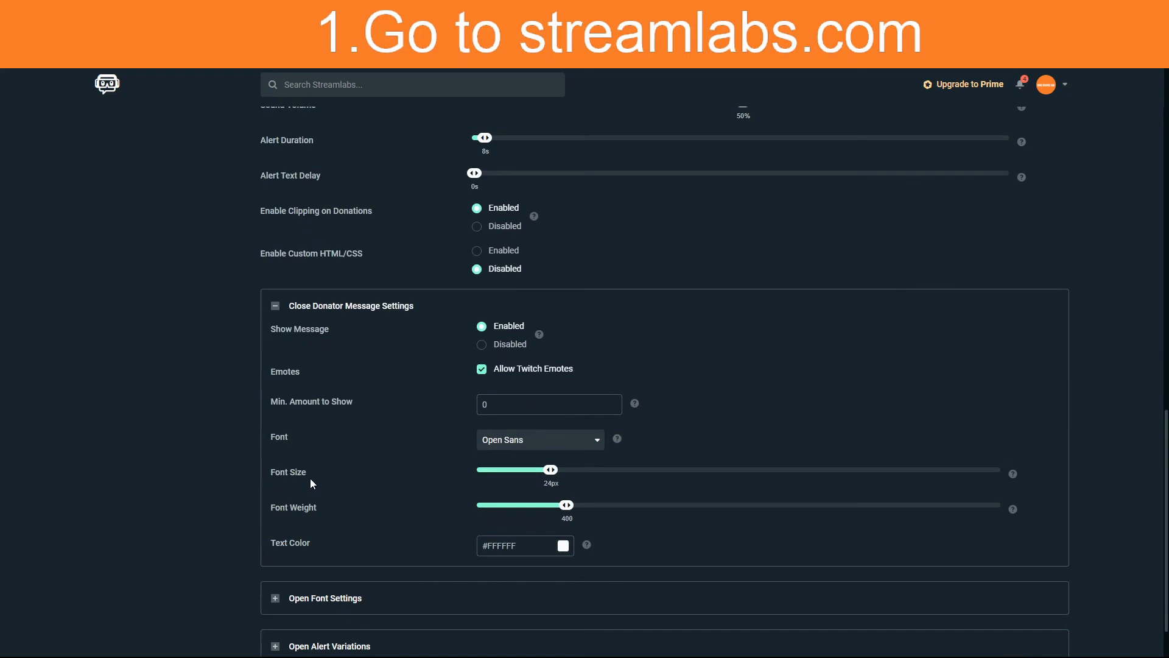
{"action": "left_click", "coordinate": [276, 308]}
{"action": "scroll", "coordinate": [277, 230], "scroll_direction": "up", "scroll_amount": 5}
{"action": "scroll", "coordinate": [419, 294], "scroll_direction": "down", "scroll_amount": 4}
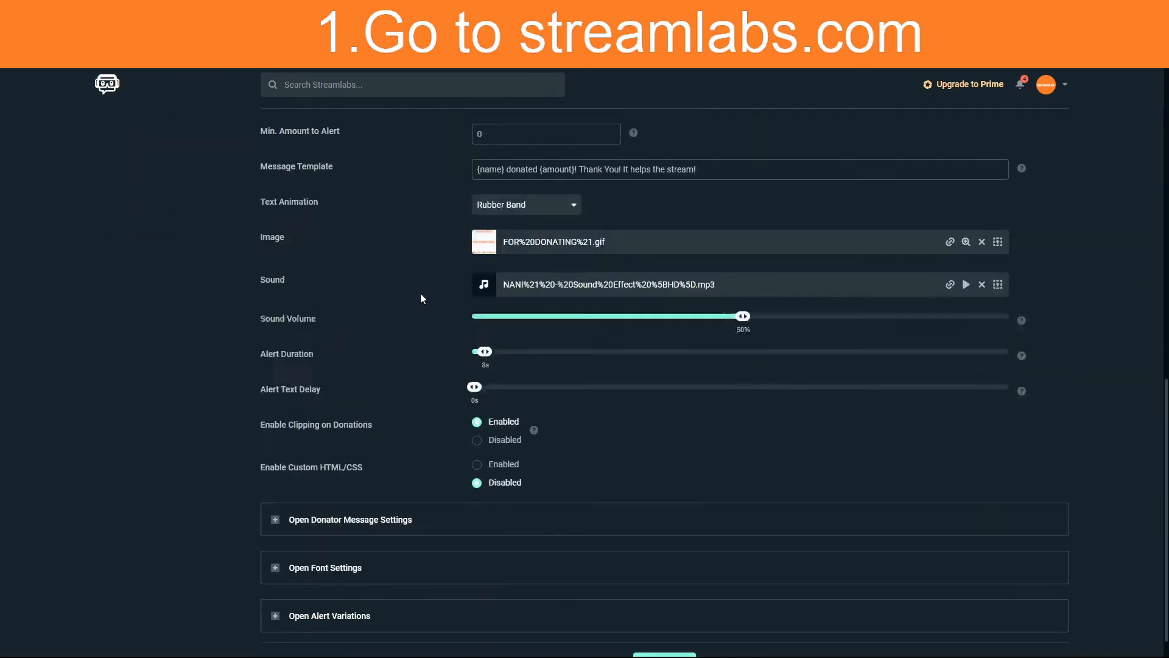
{"action": "scroll", "coordinate": [420, 298], "scroll_direction": "down", "scroll_amount": 1}
Step: Copy the Alert Box widget URL without revealing it
{"action": "scroll", "coordinate": [422, 304], "scroll_direction": "up", "scroll_amount": 12}
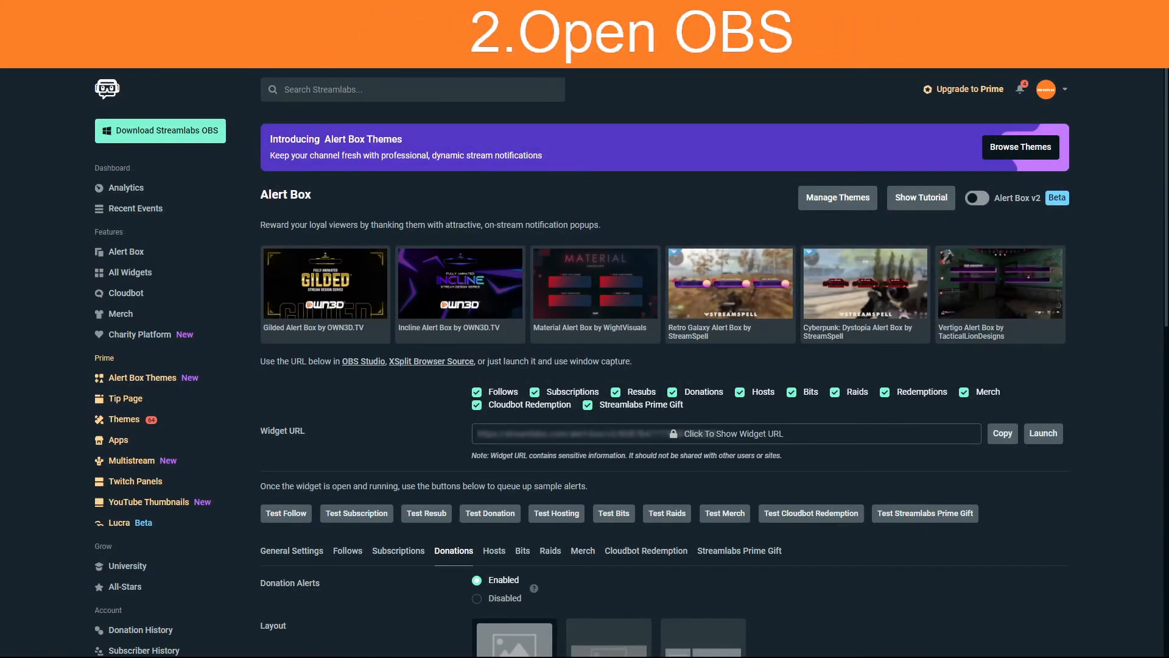
{"action": "scroll", "coordinate": [785, 456], "scroll_direction": "down", "scroll_amount": 15}
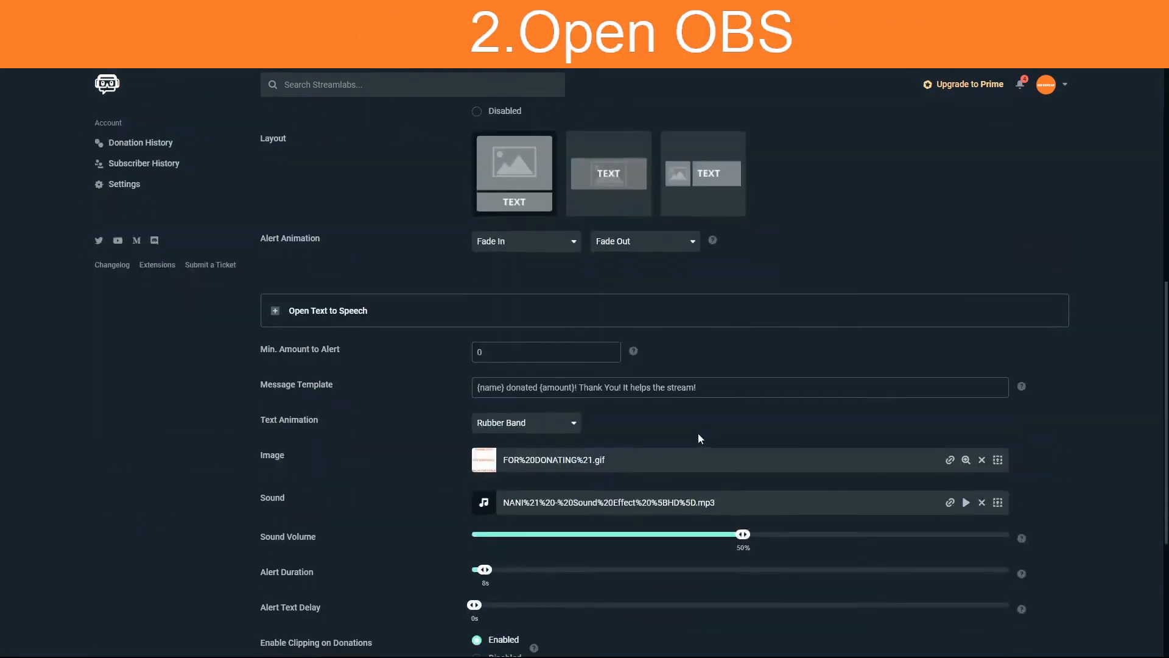
{"action": "scroll", "coordinate": [686, 589], "scroll_direction": "up", "scroll_amount": 12}
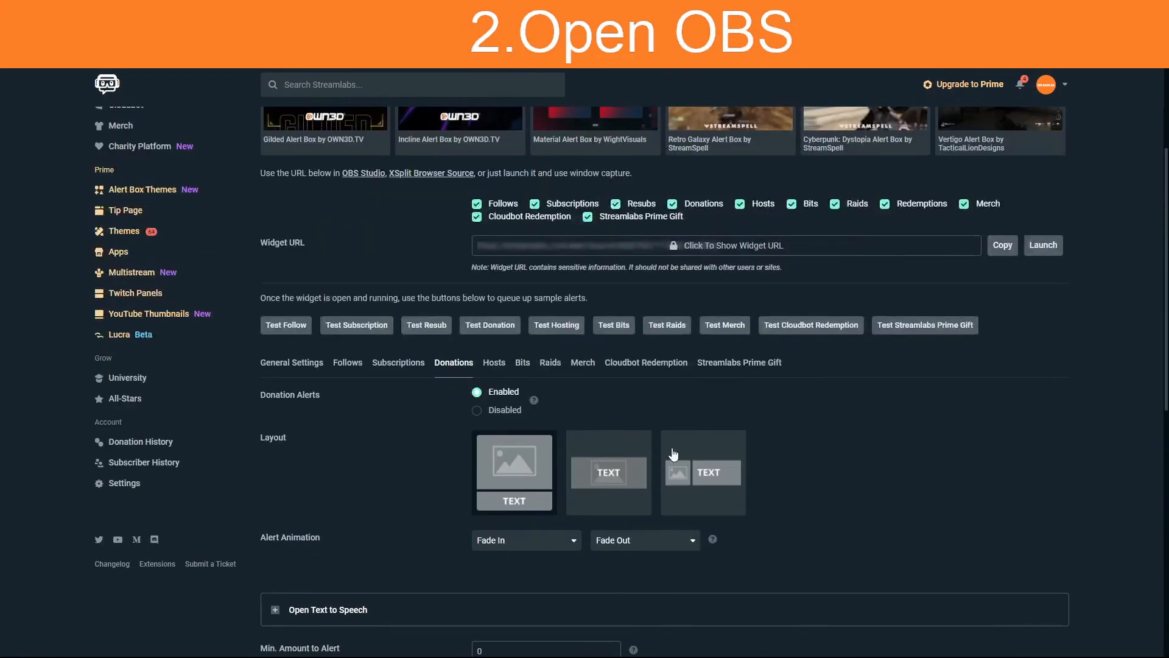
{"action": "scroll", "coordinate": [686, 363], "scroll_direction": "up", "scroll_amount": 2}
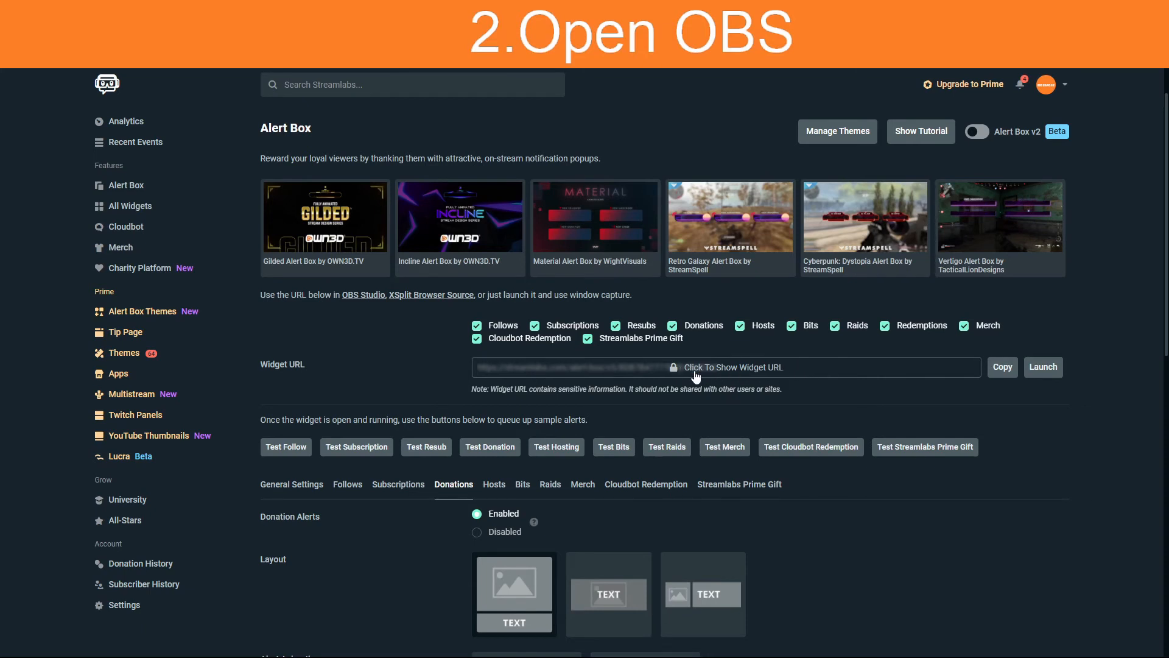
{"action": "left_click", "coordinate": [1002, 367]}
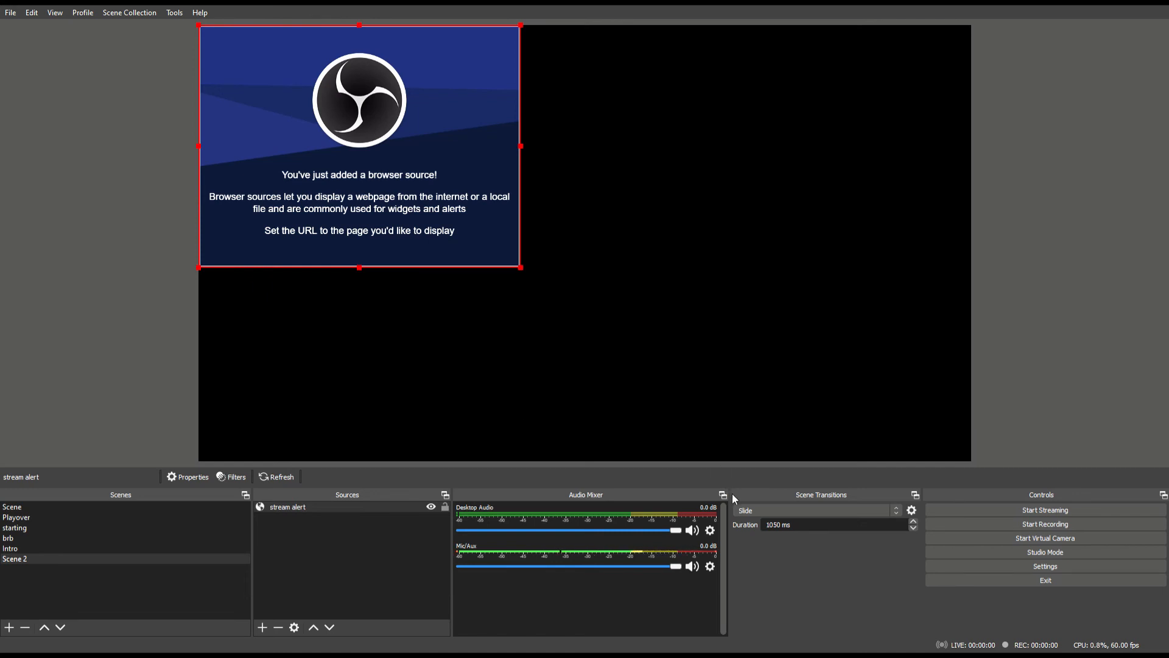
Step: In OBS, shrink the stream alert browser source and place it near the bottom centre of the preview canvas
{"action": "left_click_drag", "start_coordinate": [449, 237], "coordinate": [681, 425]}
{"action": "left_click_drag", "start_coordinate": [753, 219], "coordinate": [630, 313]}
{"action": "left_click_drag", "start_coordinate": [574, 373], "coordinate": [621, 376]}
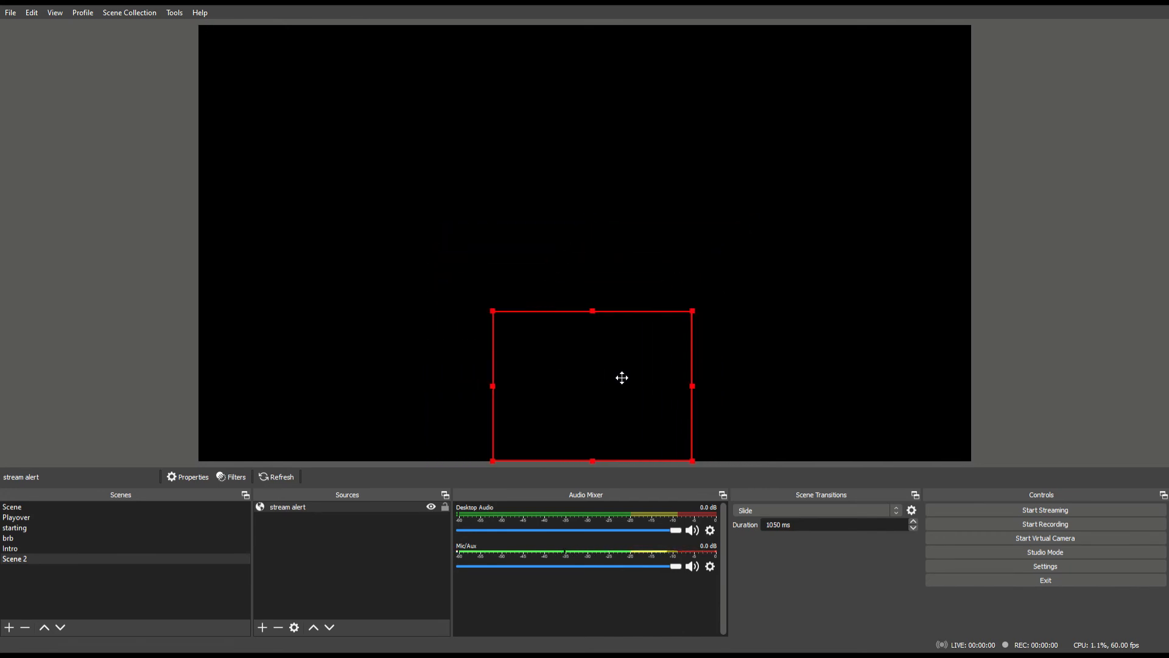
{"action": "left_click", "coordinate": [802, 298]}
{"action": "left_click", "coordinate": [622, 367]}
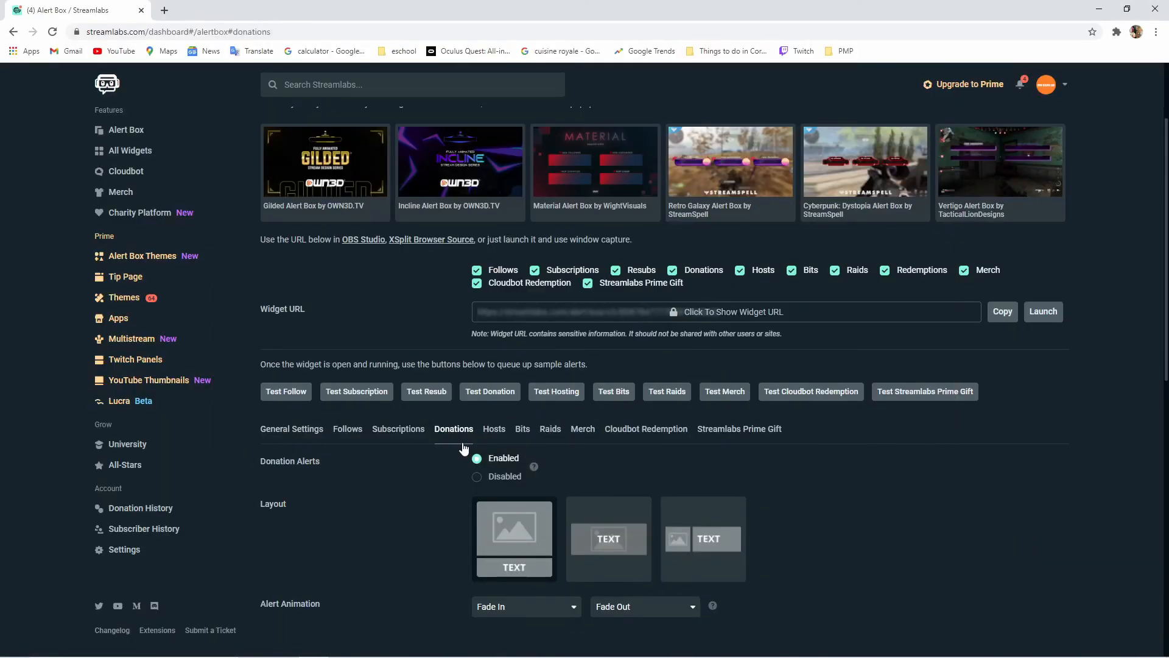
Step: Send a test follow alert from the Streamlabs Alert Box page and switch to OBS to check it in the preview
{"action": "scroll", "coordinate": [347, 365], "scroll_direction": "up", "scroll_amount": 1}
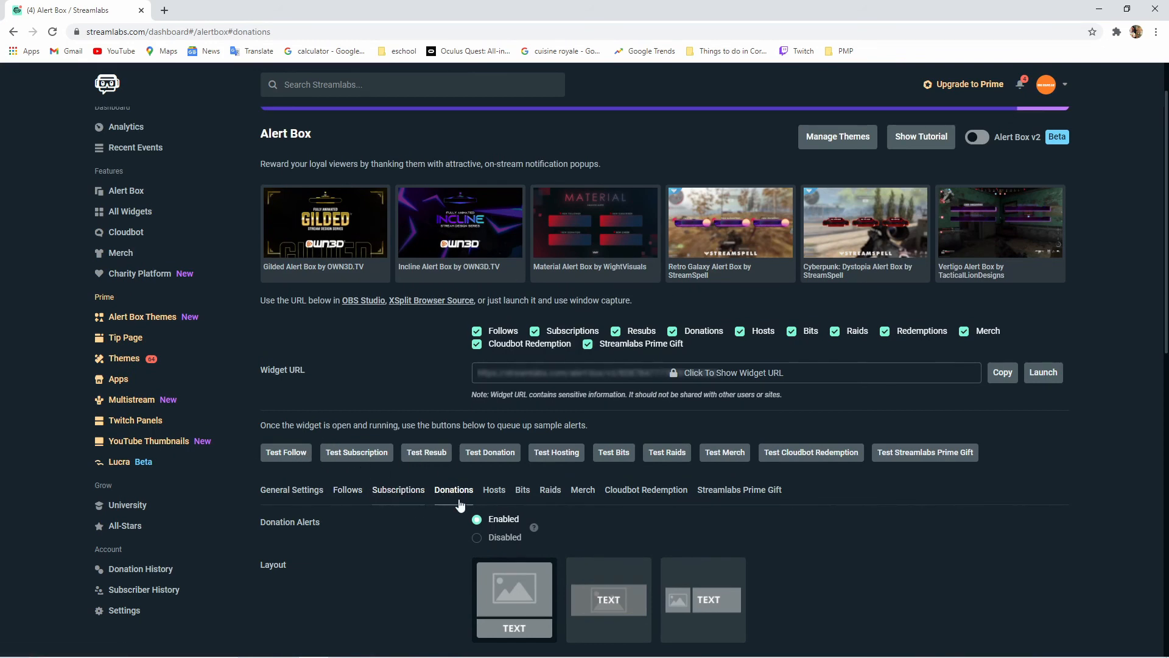
{"action": "scroll", "coordinate": [400, 396], "scroll_direction": "down", "scroll_amount": 2}
{"action": "scroll", "coordinate": [400, 396], "scroll_direction": "up", "scroll_amount": 3}
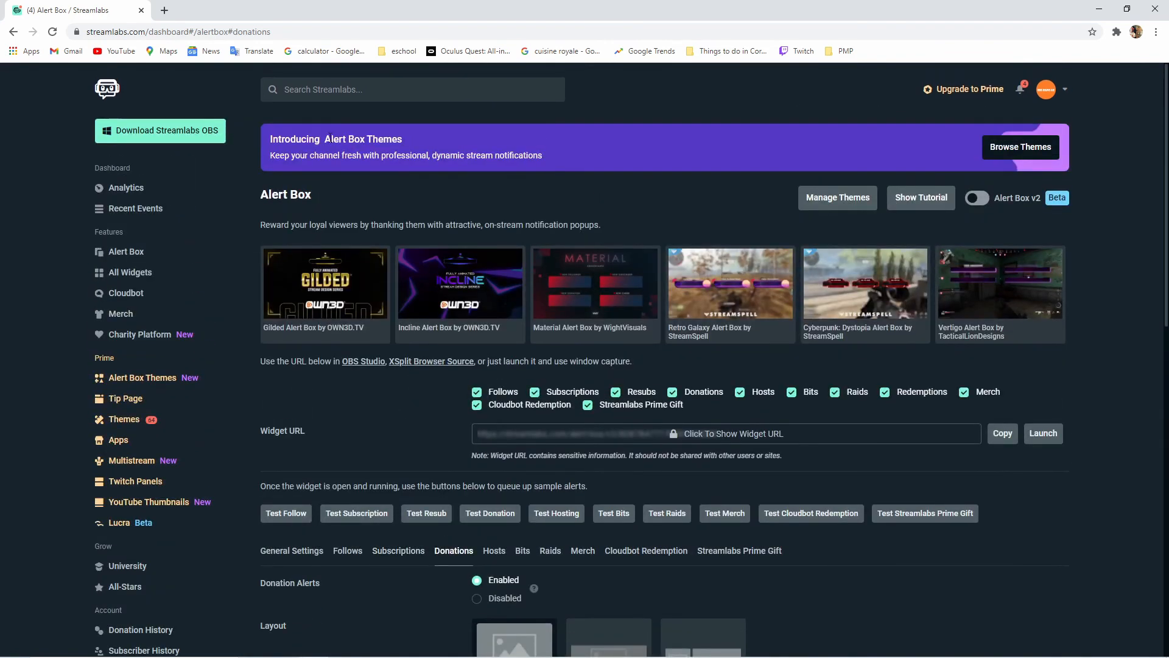
{"action": "left_click", "coordinate": [294, 516]}
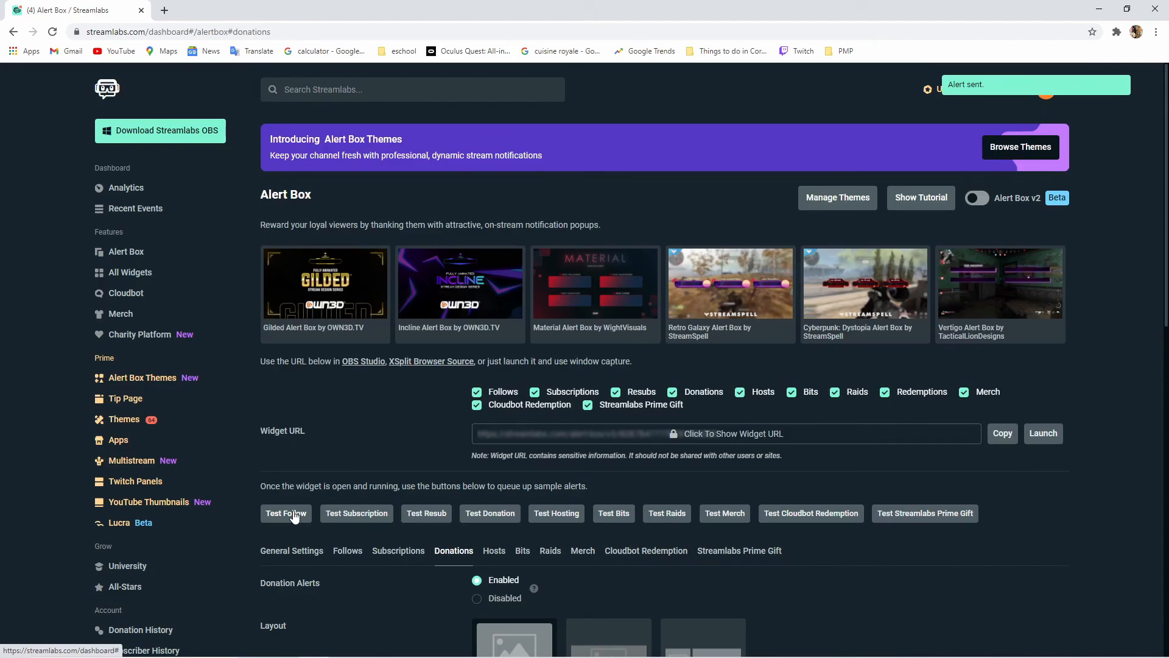
{"action": "key", "text": "alt+Tab"}
{"action": "key", "text": "alt+Tab"}
{"action": "key", "text": "alt+Tab"}
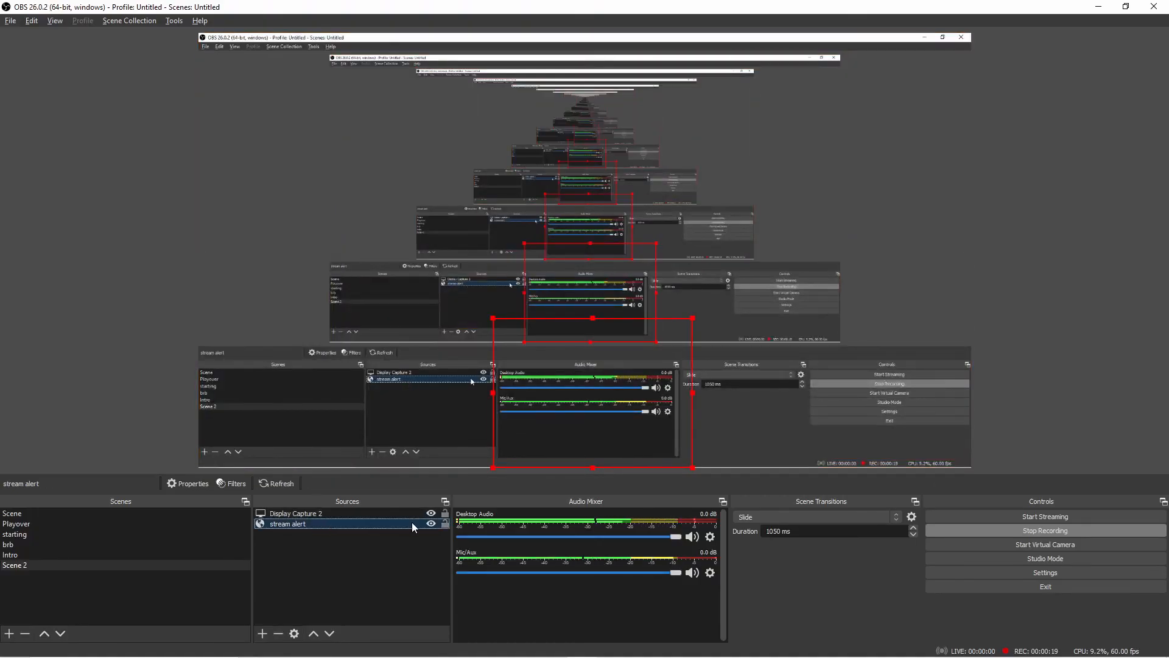
{"action": "key", "text": "alt+Tab"}
{"action": "key", "text": "alt+Tab"}
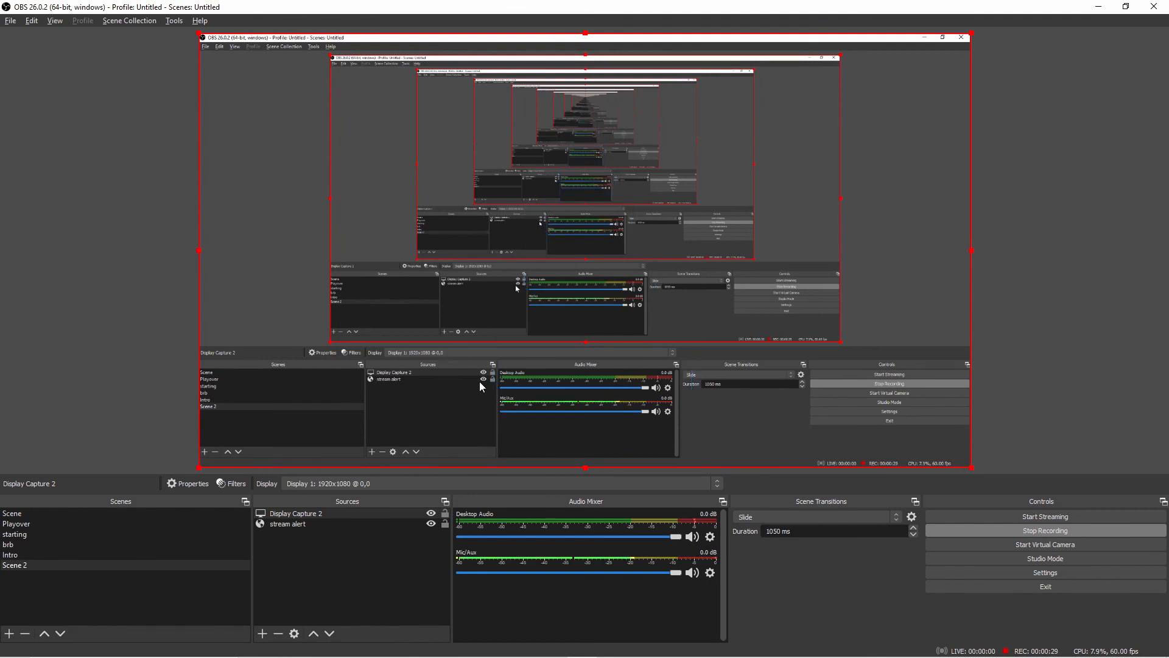
{"action": "key", "text": "alt+Tab"}
{"action": "key", "text": "alt+Tab"}
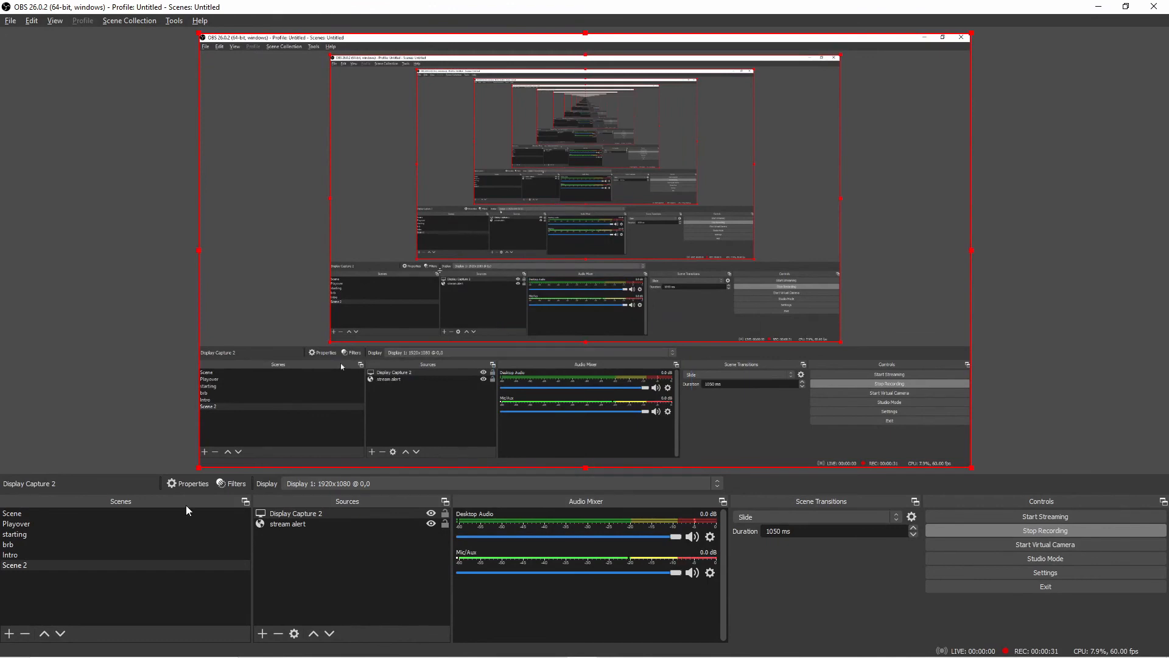
{"action": "left_click", "coordinate": [144, 554]}
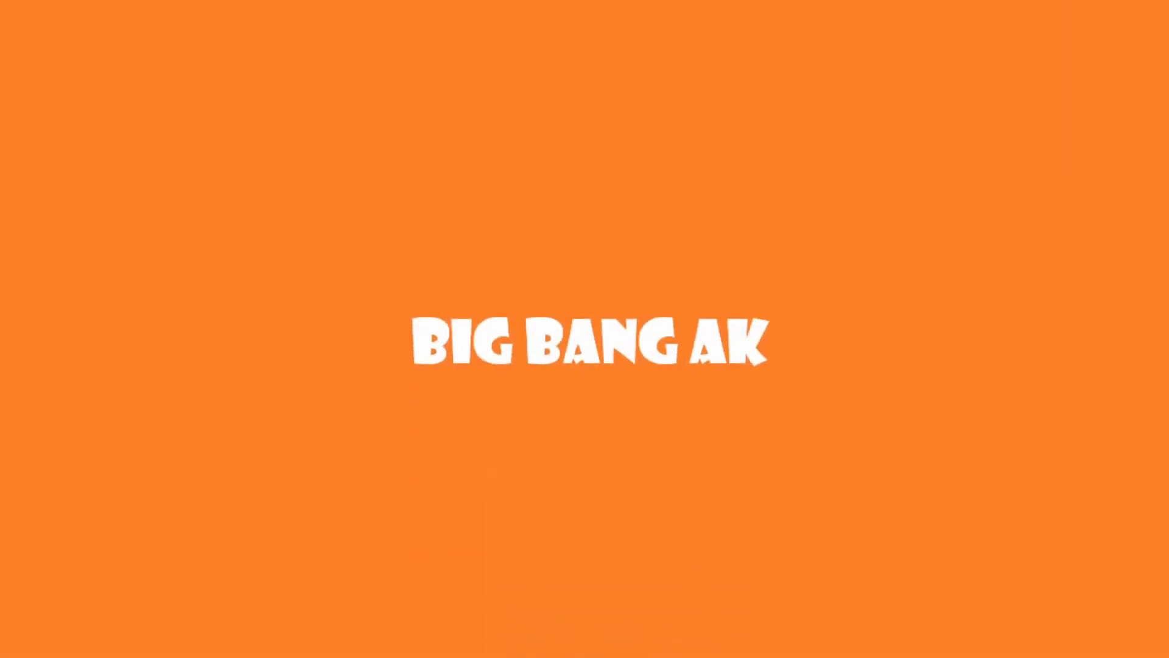